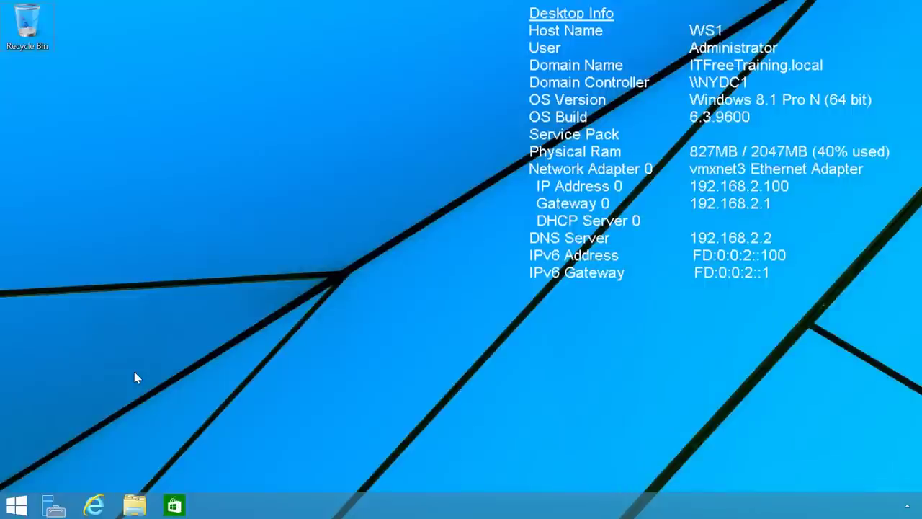
click(93, 504)
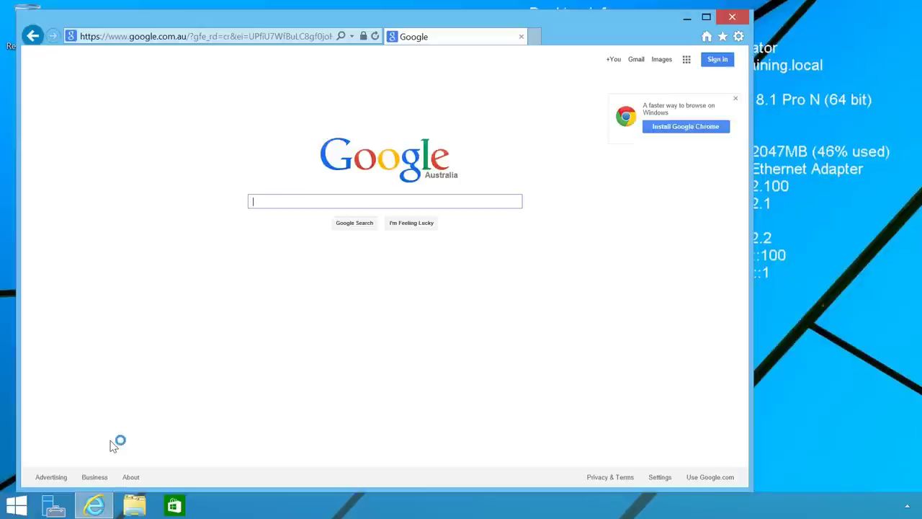
click(214, 37)
text(www.technet.com)
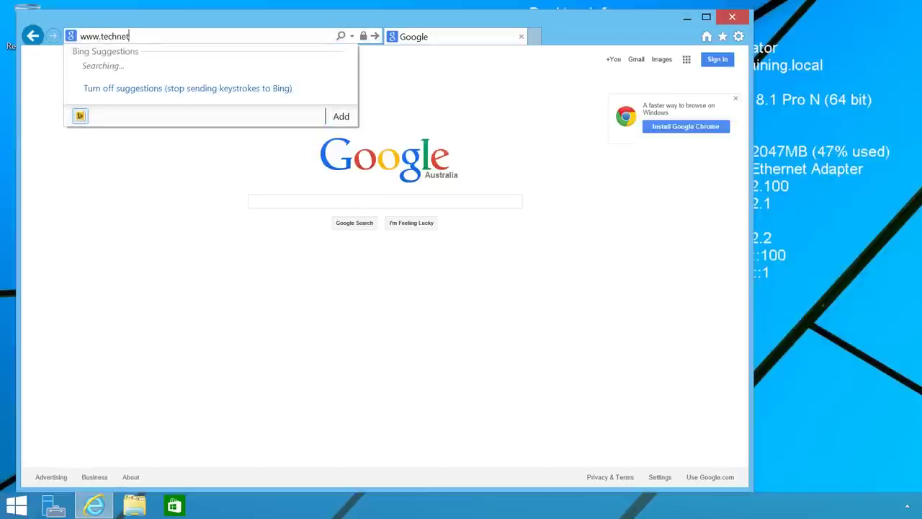
key(Return)
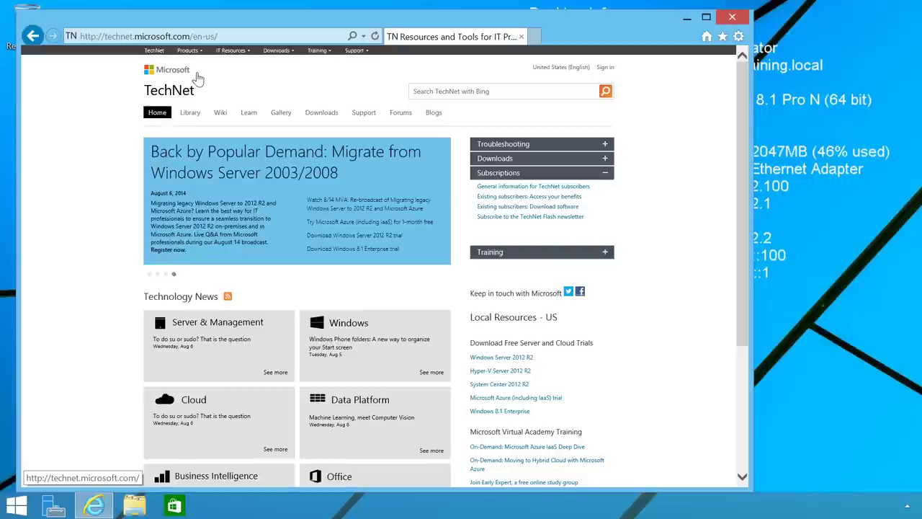
Go through Downloads to Windows Server 2012 R2, open the Hyper-V Server 2012 R2 evaluation, and sign in.
click(340, 119)
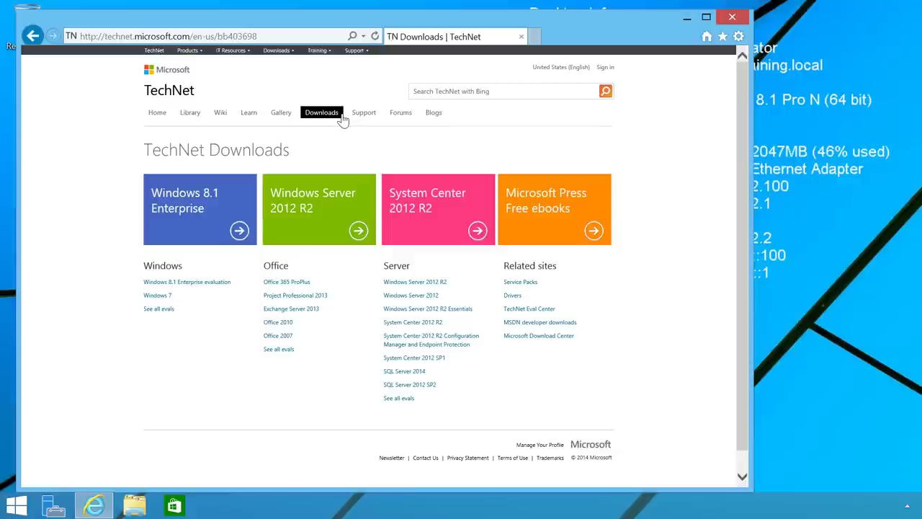
click(353, 226)
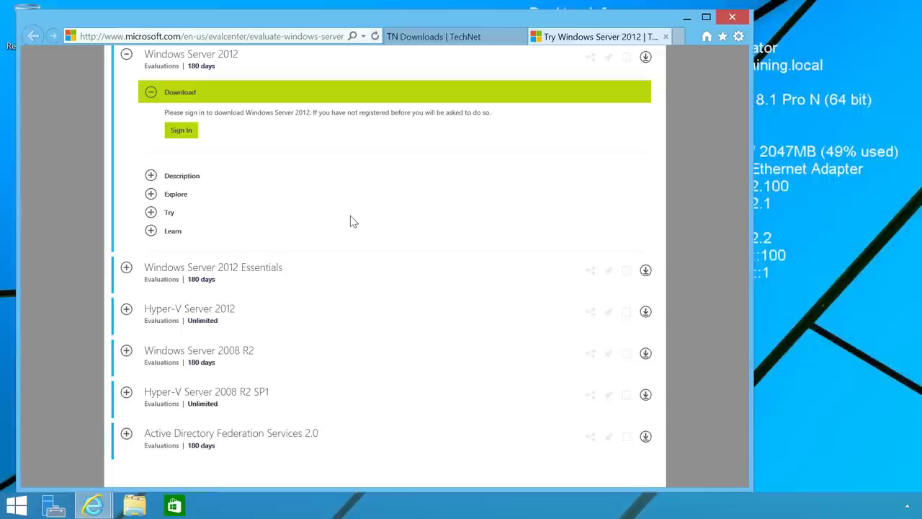
scroll(351, 217, up, 3)
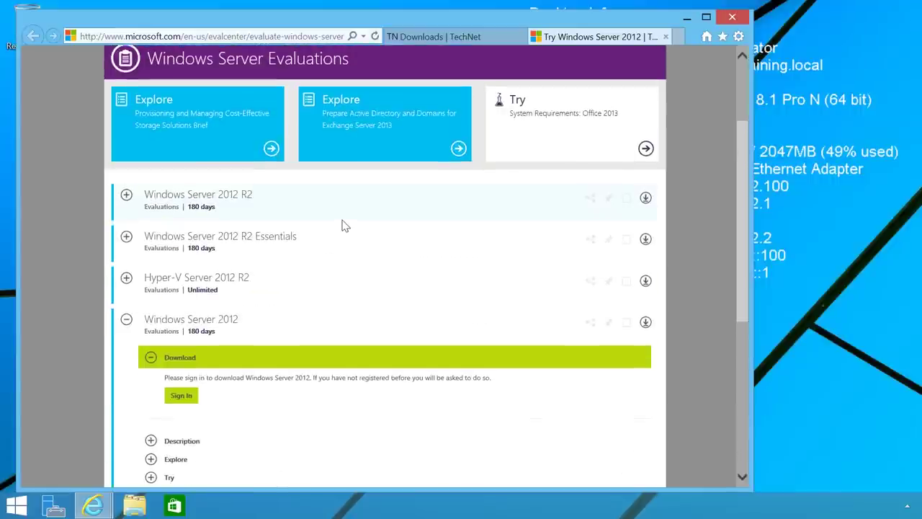
click(130, 280)
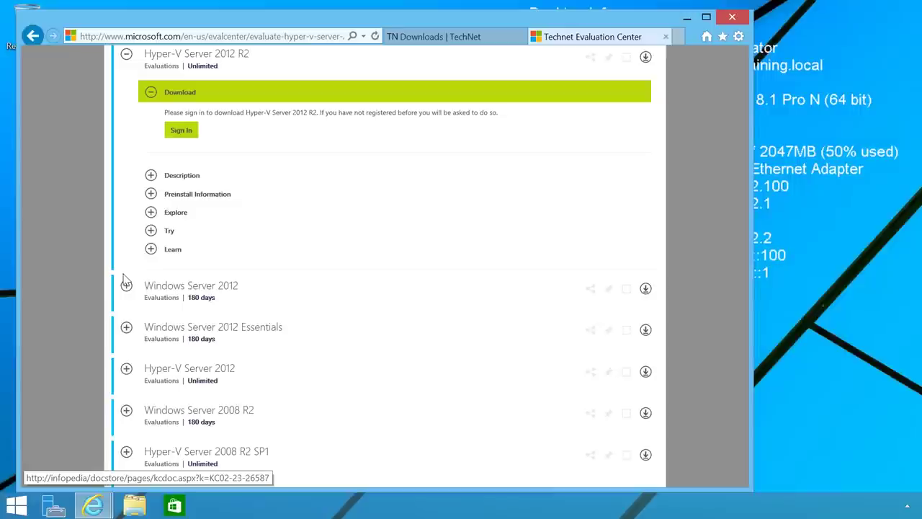
click(184, 133)
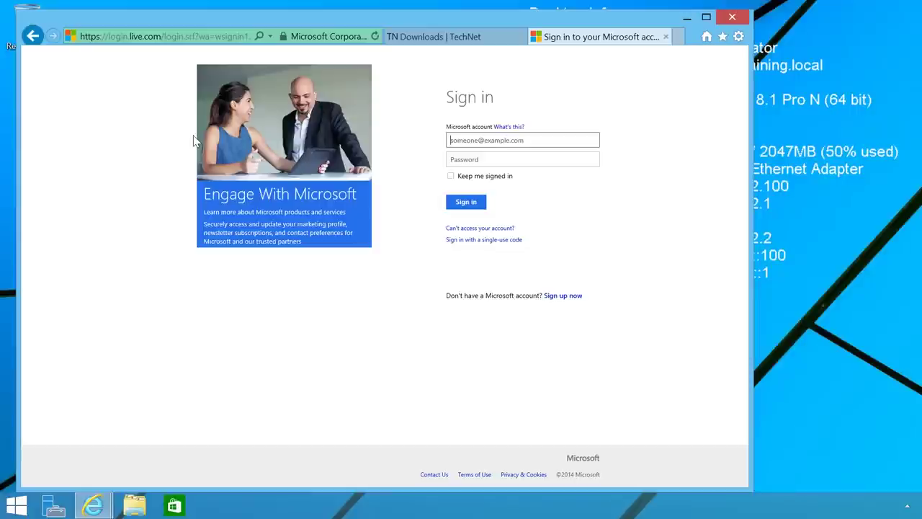
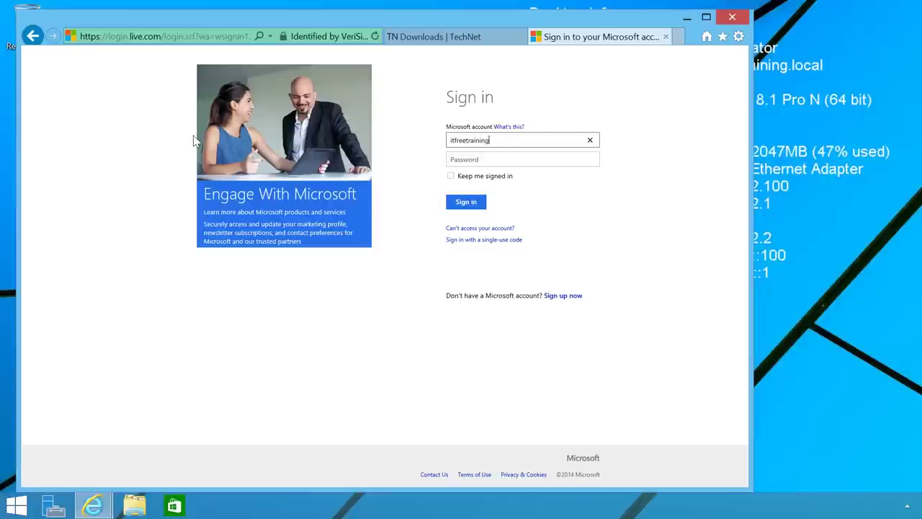
Sign in by entering the Microsoft account e-mail and the account password.
key(Tab)
text(********)
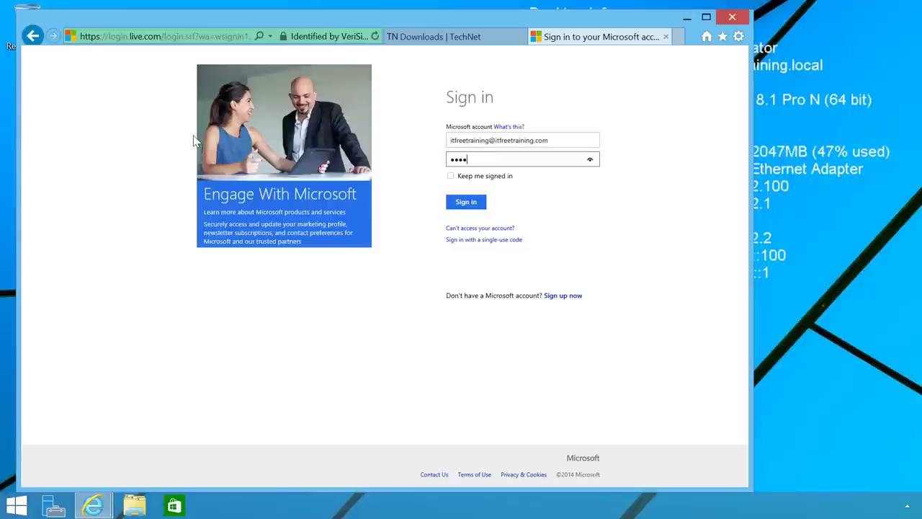
key(Return)
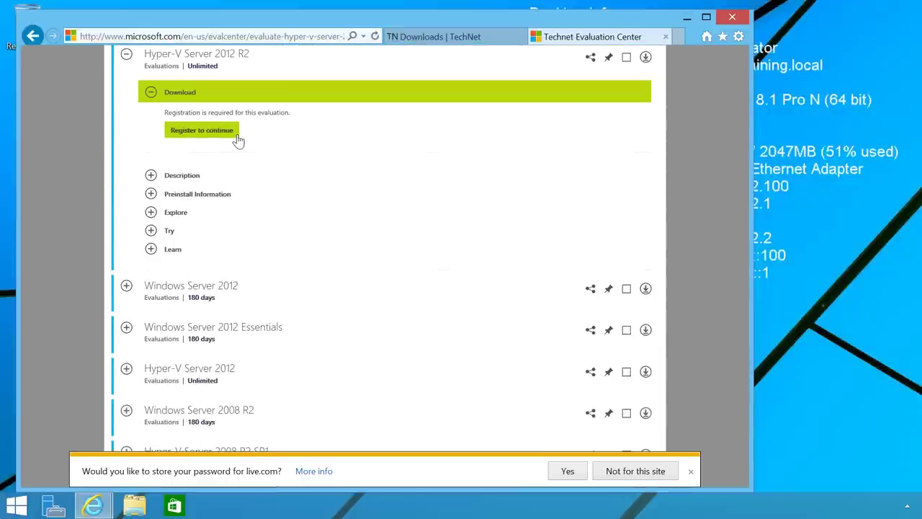
Start the evaluation registration and select English as the download language.
click(232, 140)
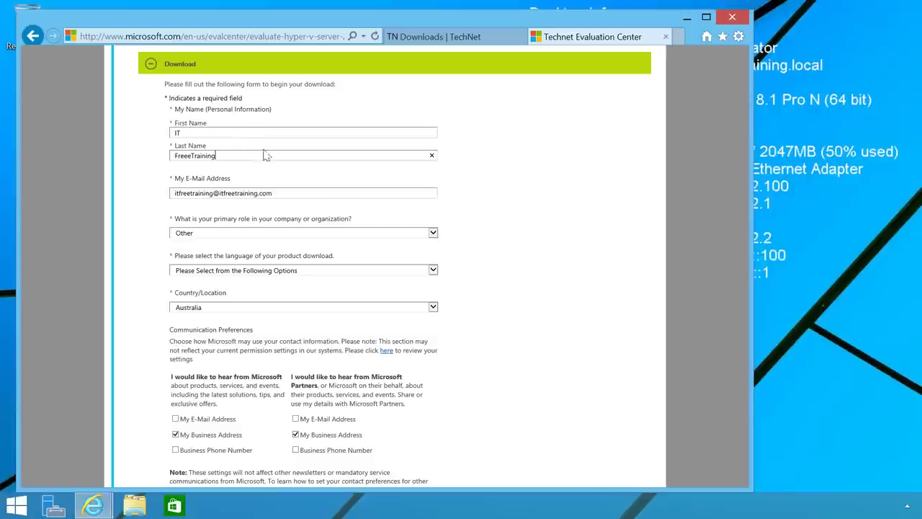
click(433, 271)
click(434, 272)
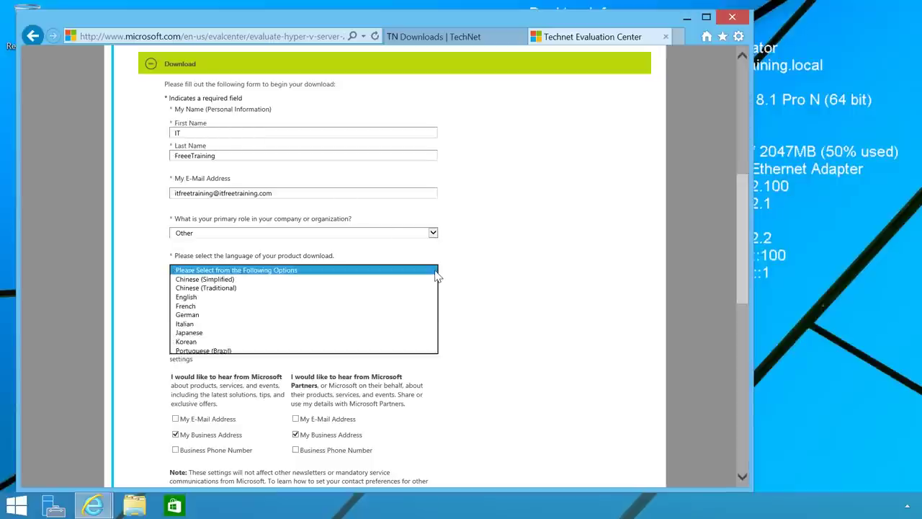
click(186, 297)
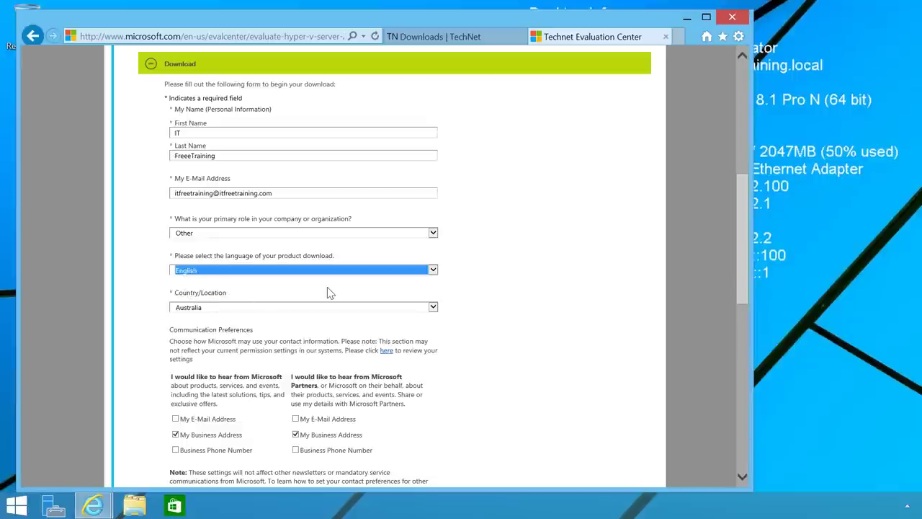
scroll(327, 287, down, 3)
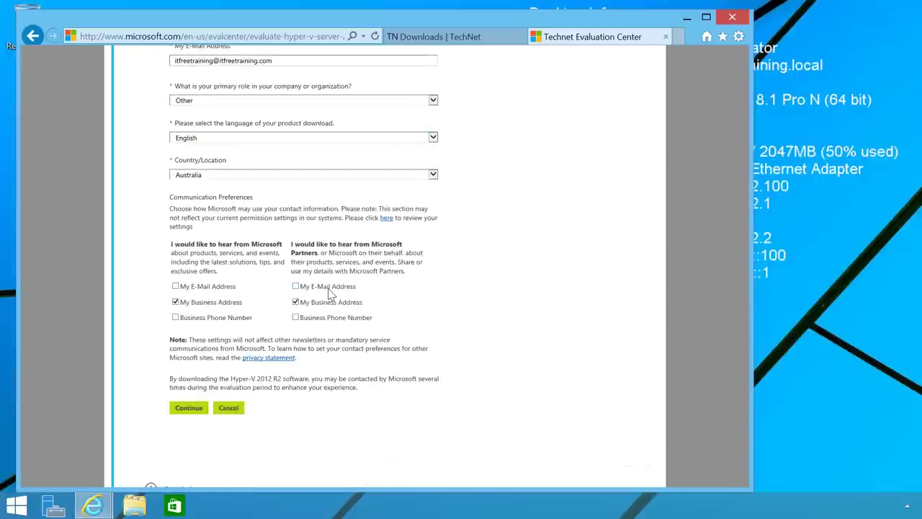
Submit the registration, then download, run and accept the Akamai NetSession installer.
click(207, 416)
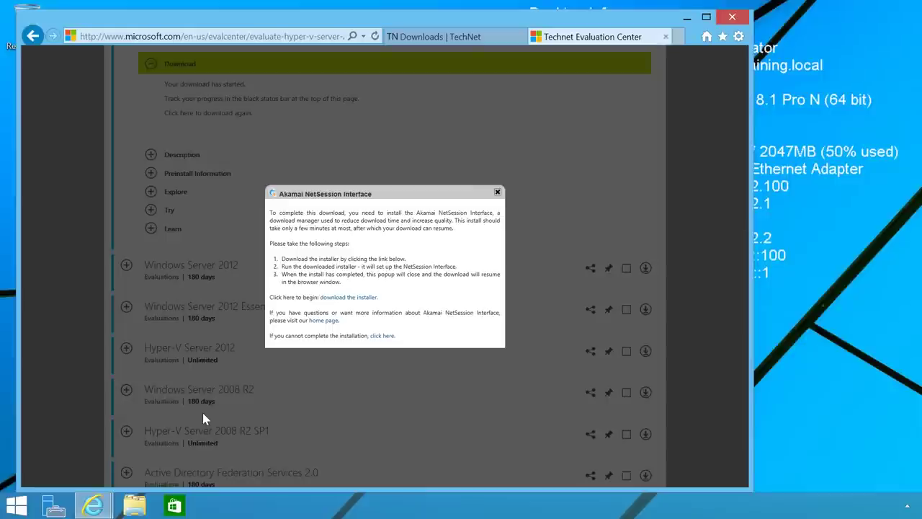
click(376, 298)
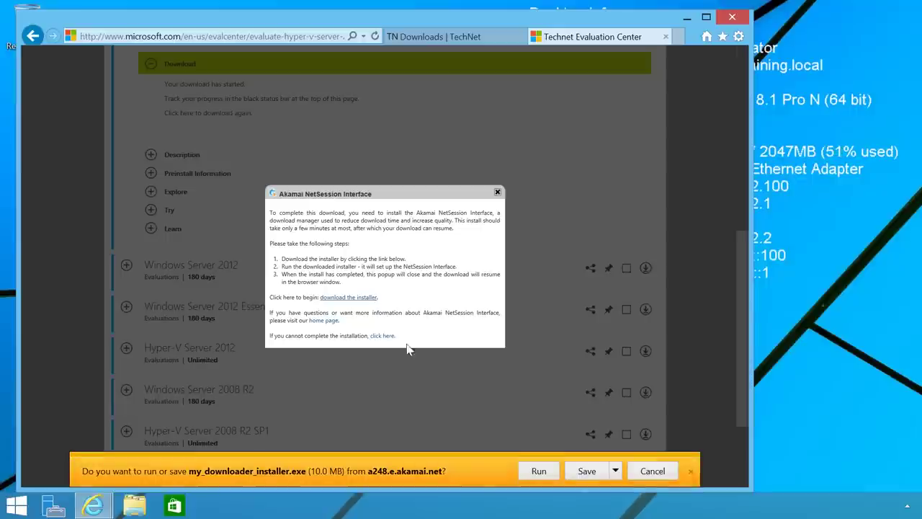
click(542, 471)
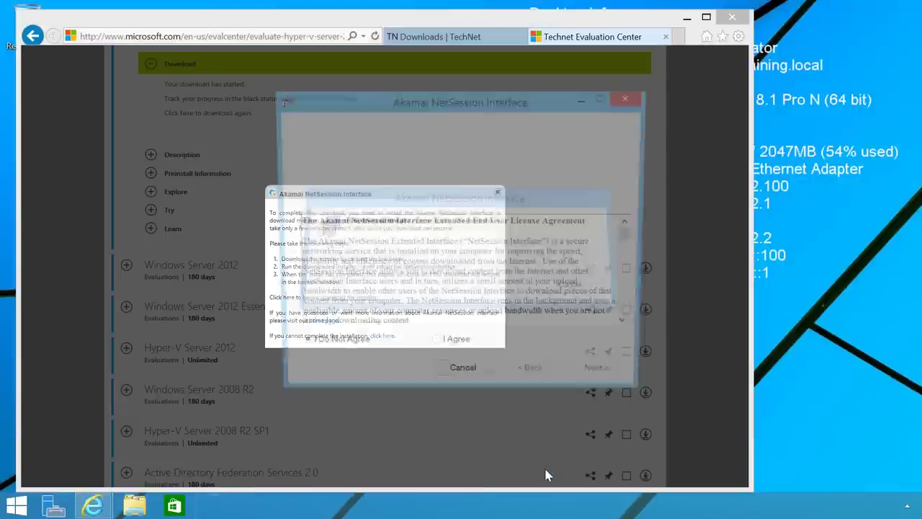
click(434, 349)
click(609, 380)
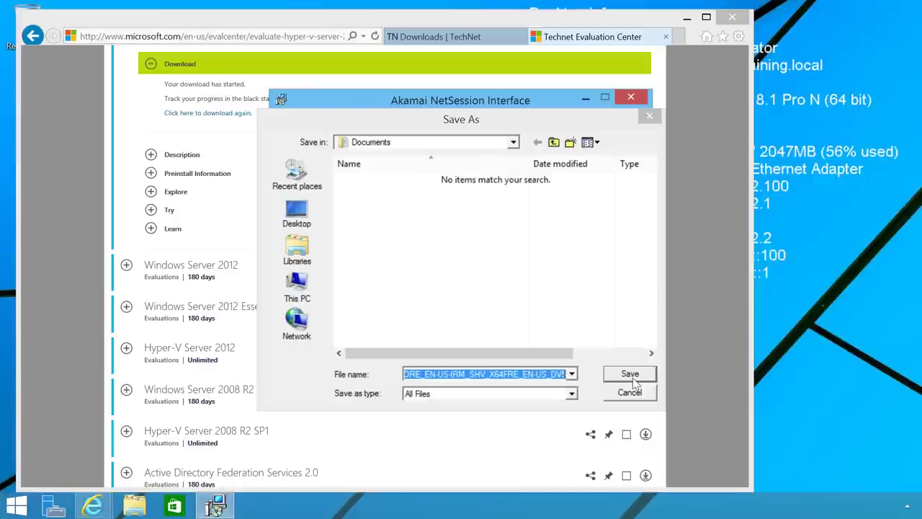
Save the Hyper-V Server download to the Desktop and allow NetSession through the firewall.
click(297, 212)
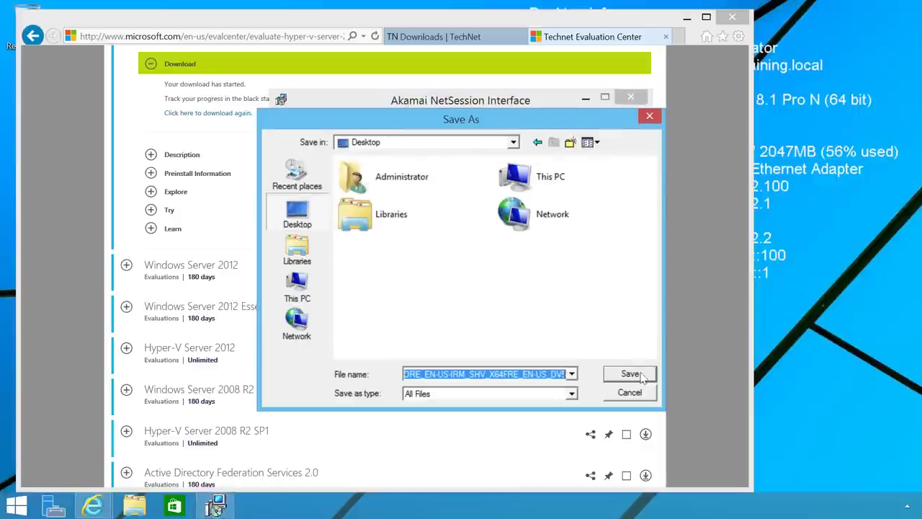
click(639, 378)
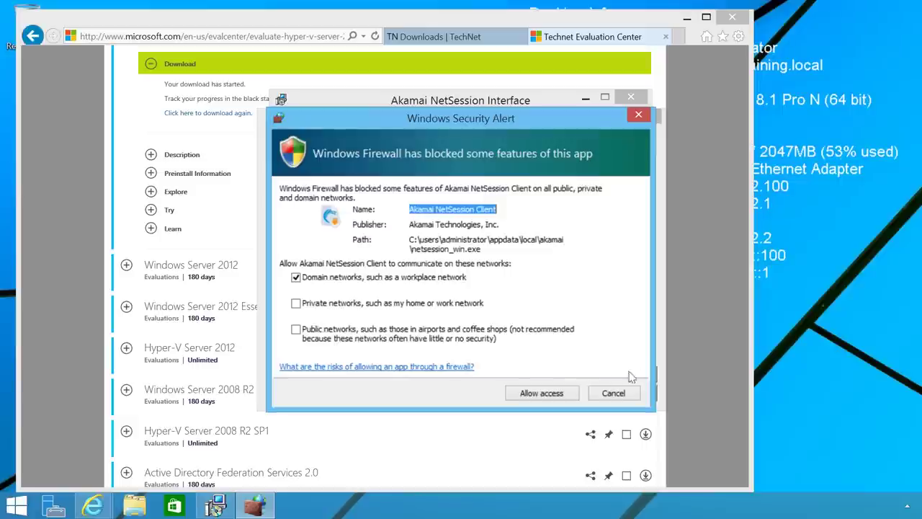
click(553, 399)
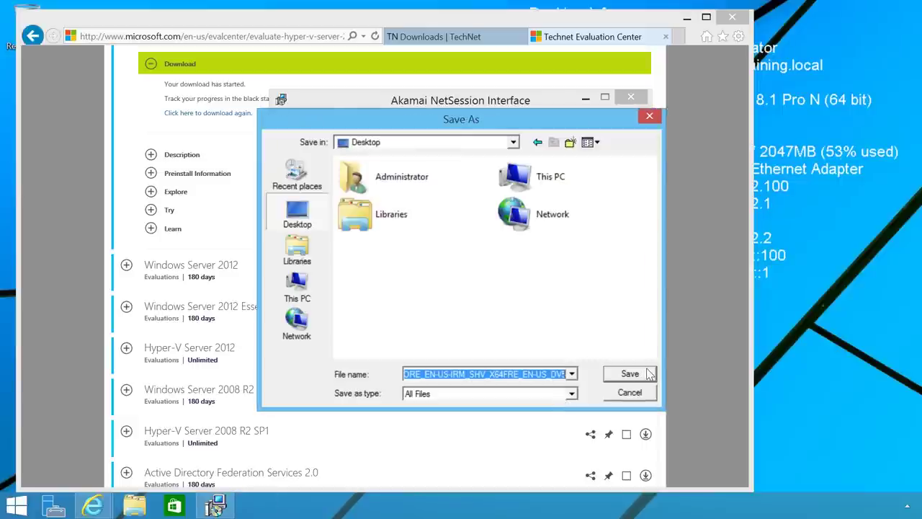
click(647, 373)
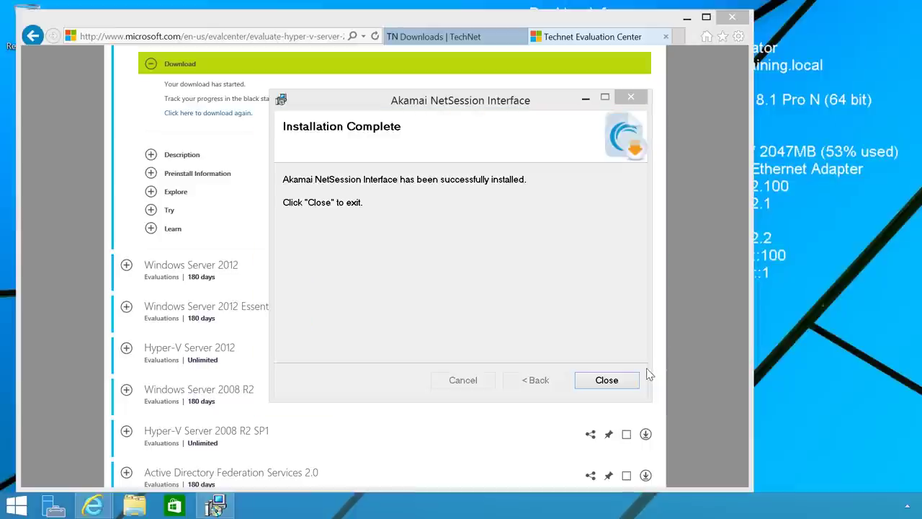
click(631, 382)
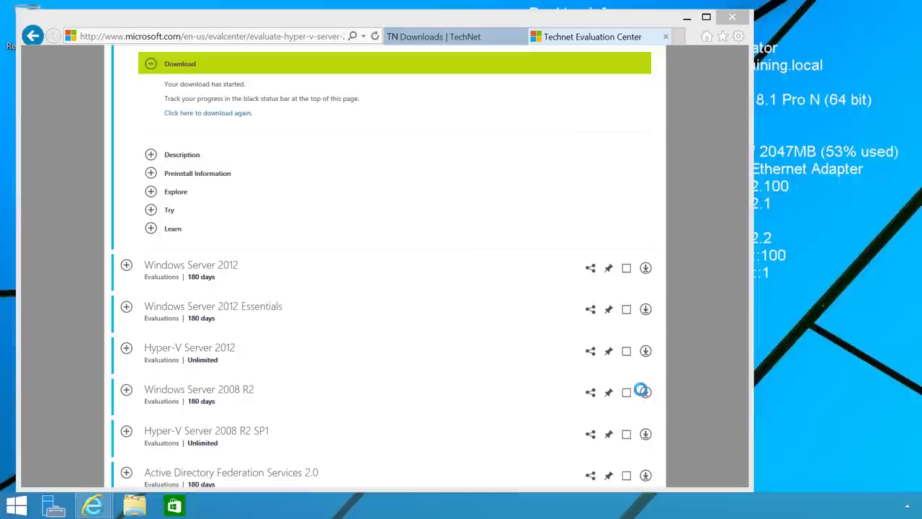
Scroll up to the Hyper-V Server 2012 R2 entry on the Windows Server Evaluations page.
scroll(641, 392, up, 5)
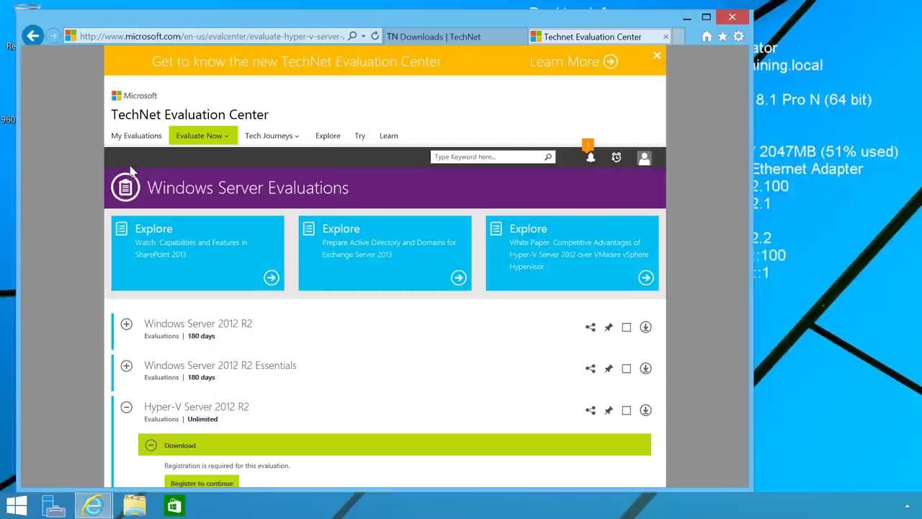
Go to rufus.akeo.ie, then download and run Rufus 1.4.9.
click(176, 36)
text(rufus)
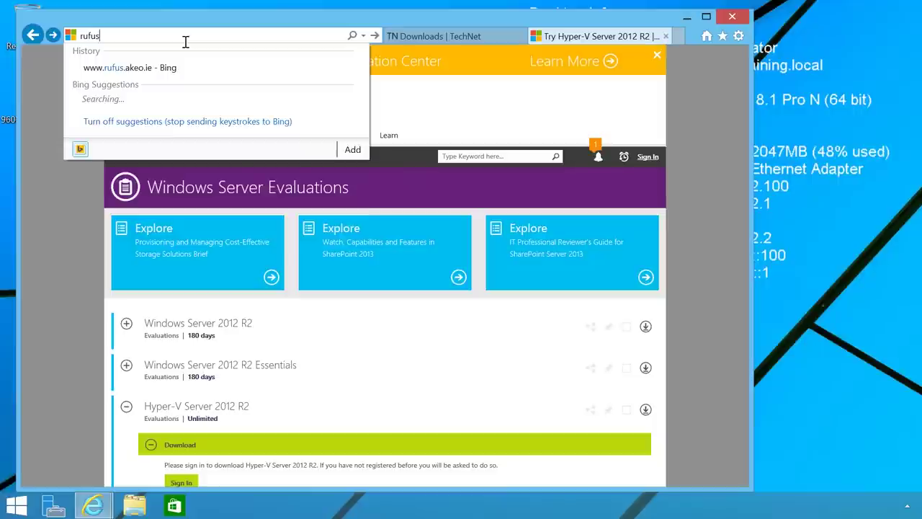
text(.akeo.ie)
key(Return)
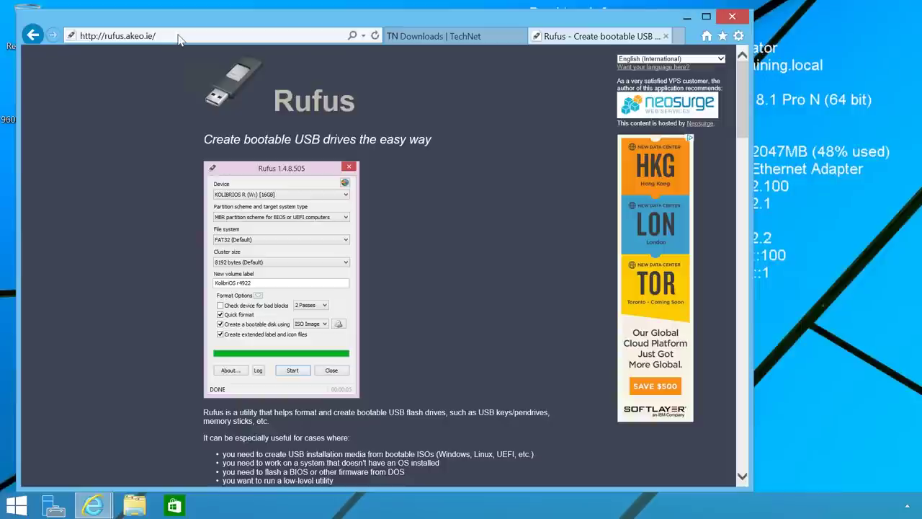
scroll(178, 186, down, 5)
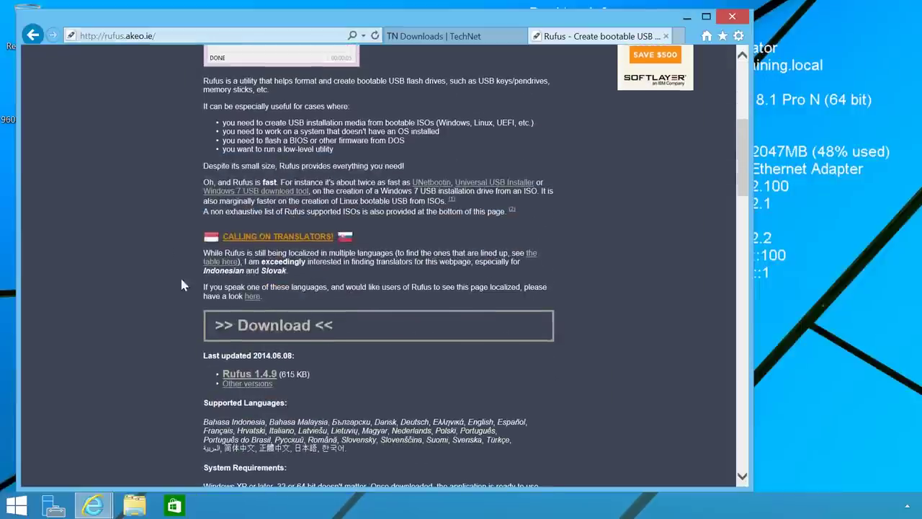
click(273, 377)
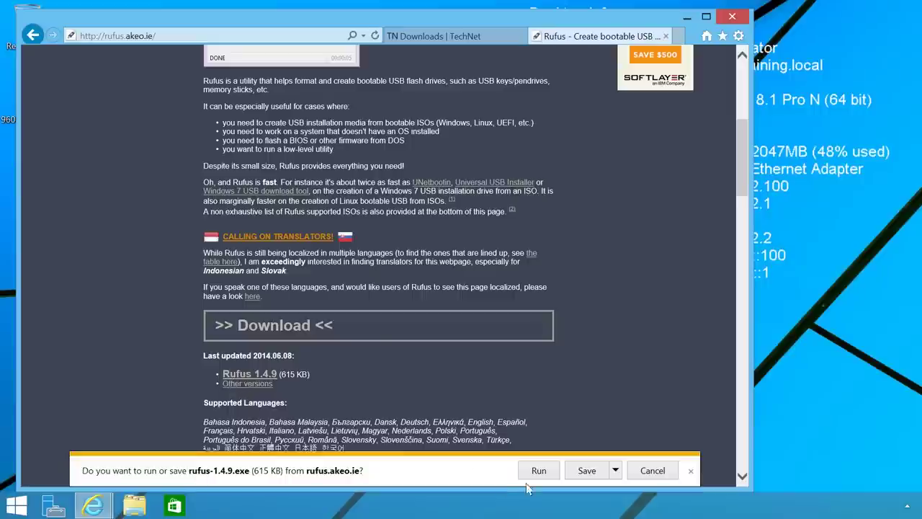
click(531, 477)
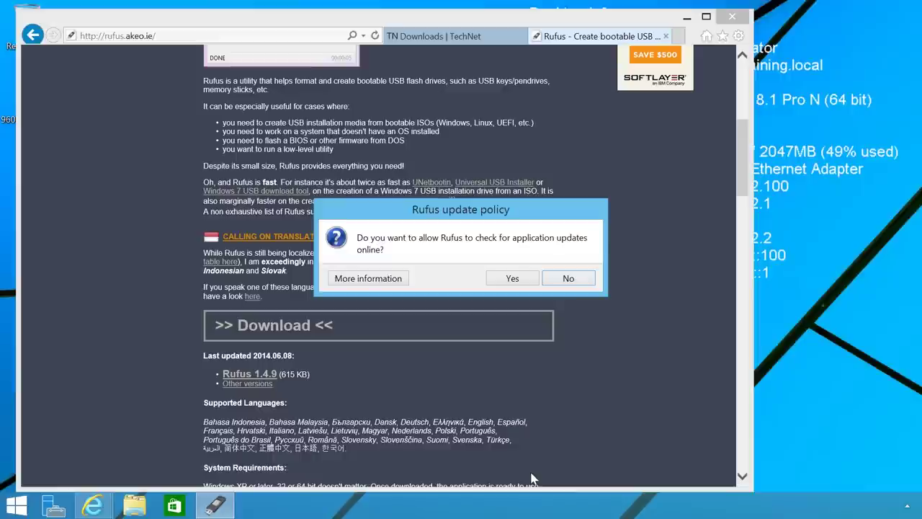
Decline online update checks, keep the language, and confirm Blank (E:) [4GB] as the device.
click(568, 278)
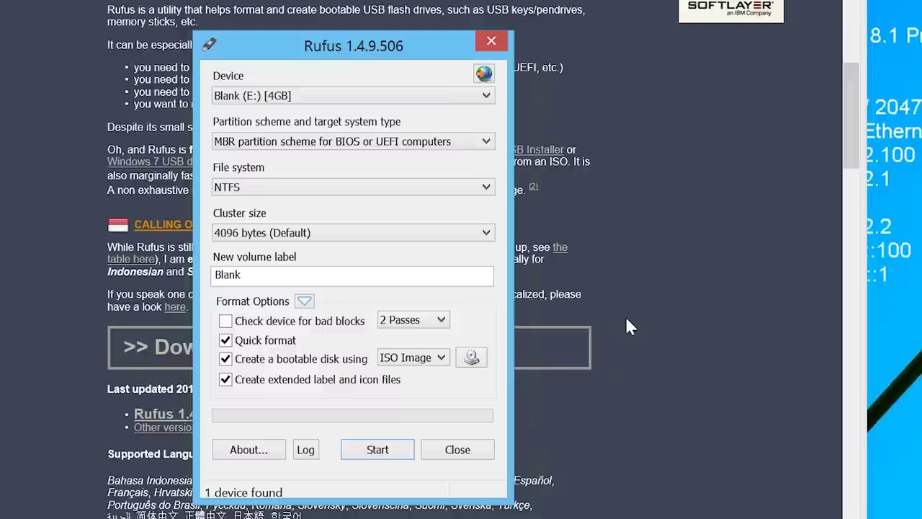
click(483, 73)
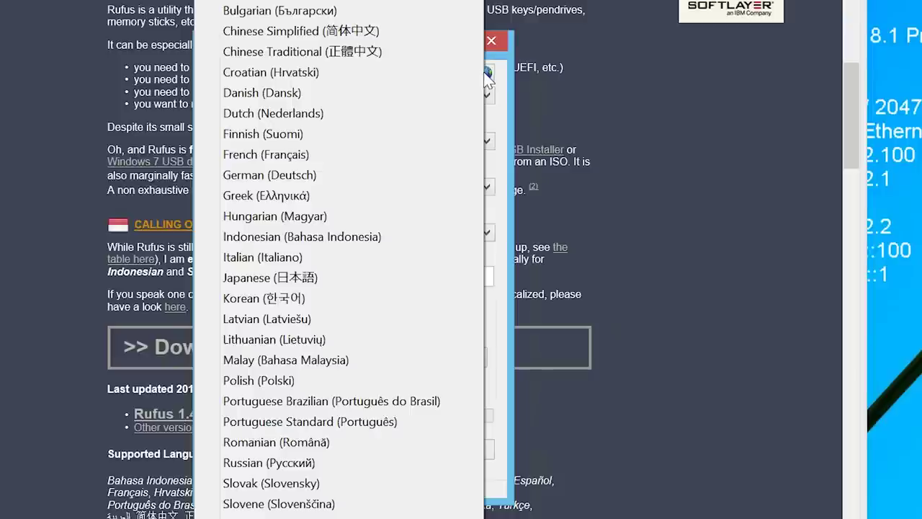
click(486, 75)
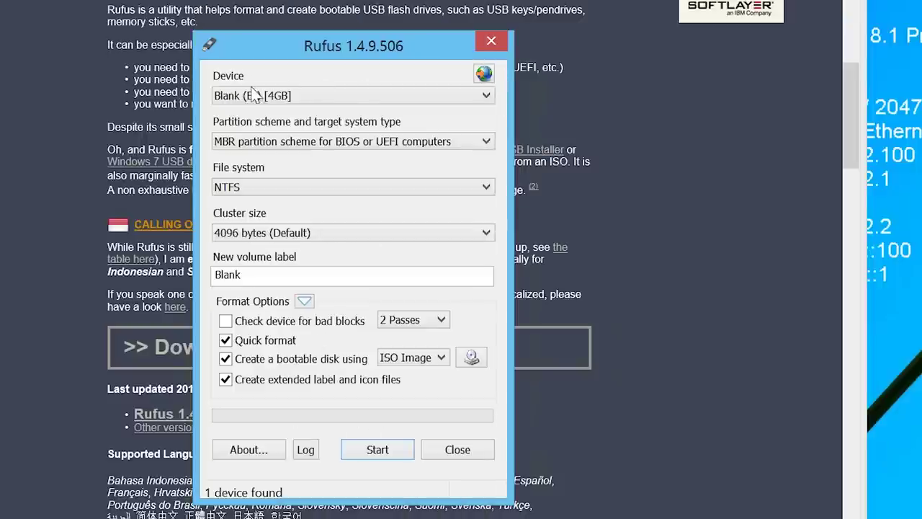
click(220, 98)
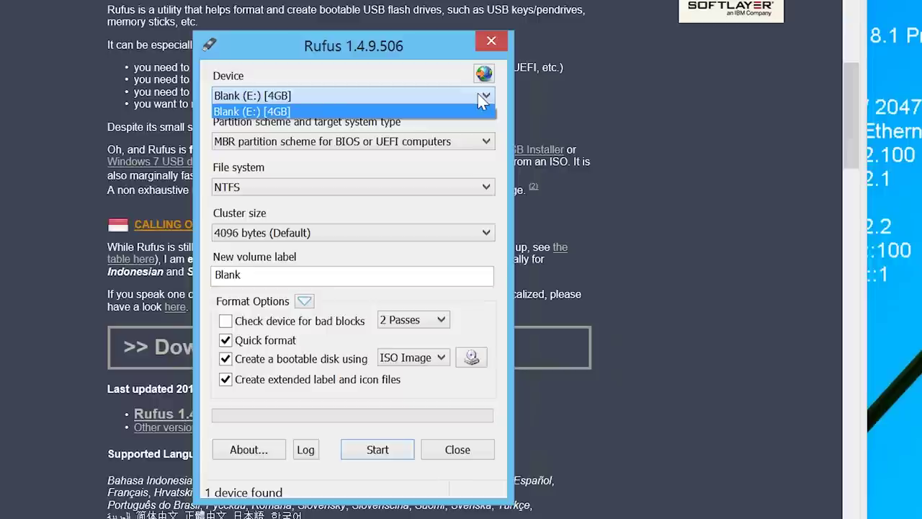
Write the Hyper-V Server ISO from the Desktop to the 4GB E: drive, accepting data erasure.
click(484, 366)
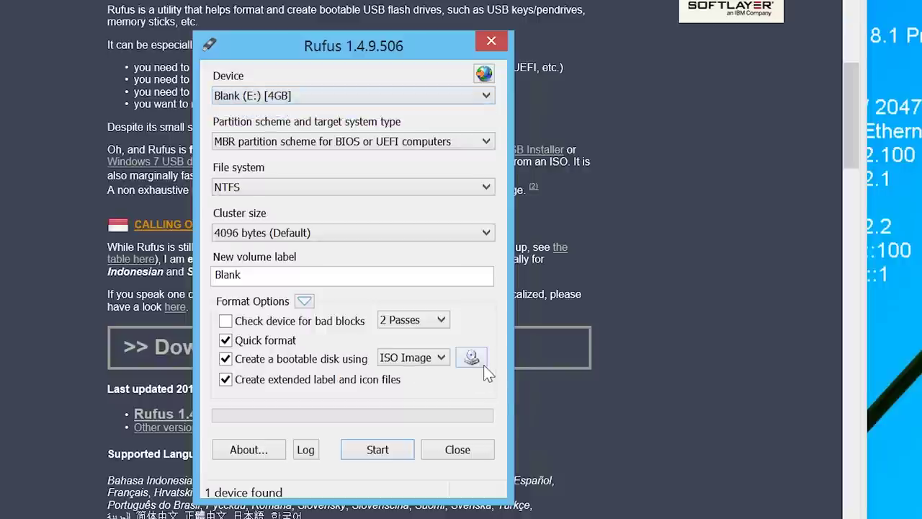
click(484, 366)
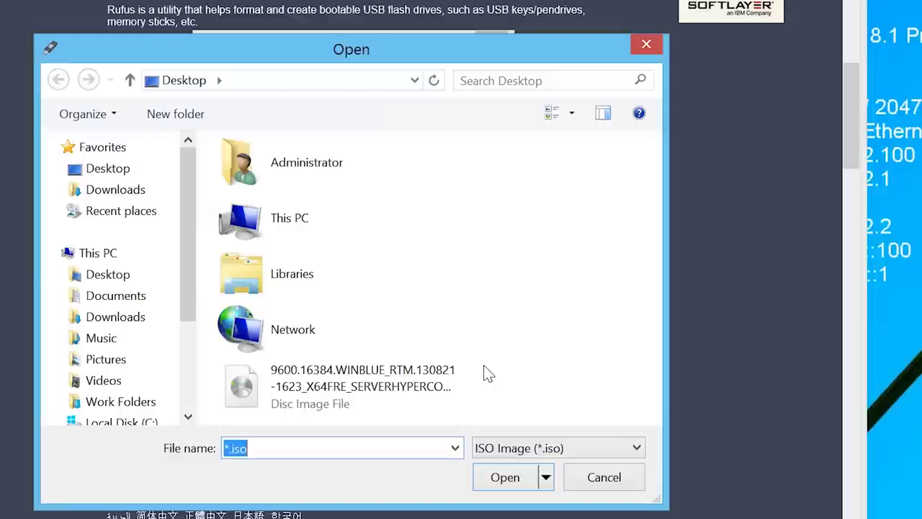
click(427, 389)
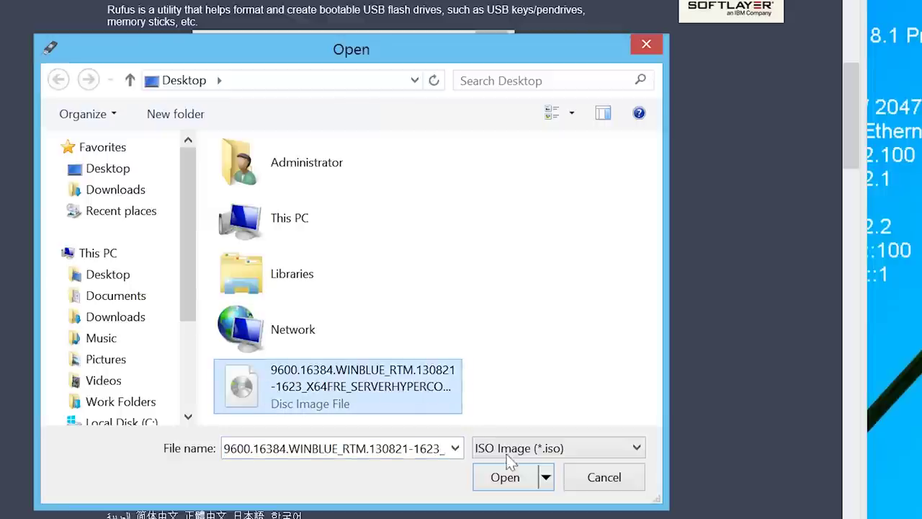
click(535, 477)
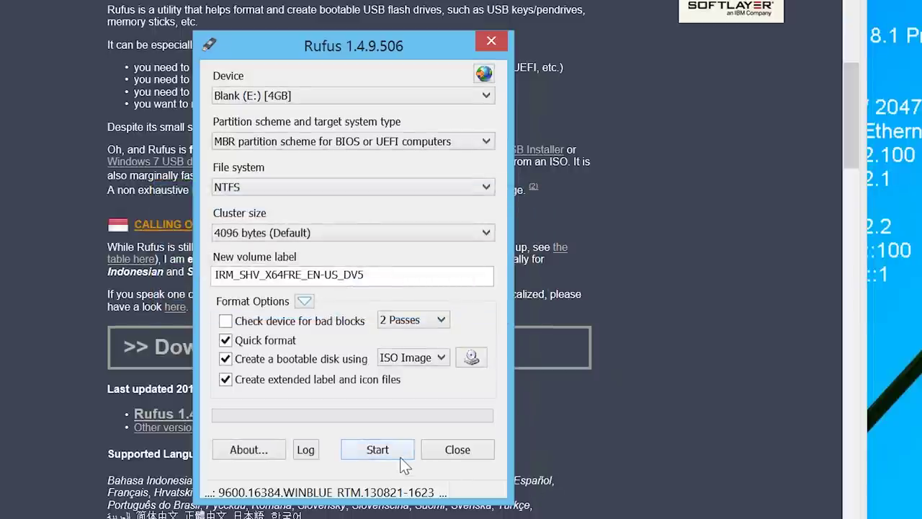
click(378, 450)
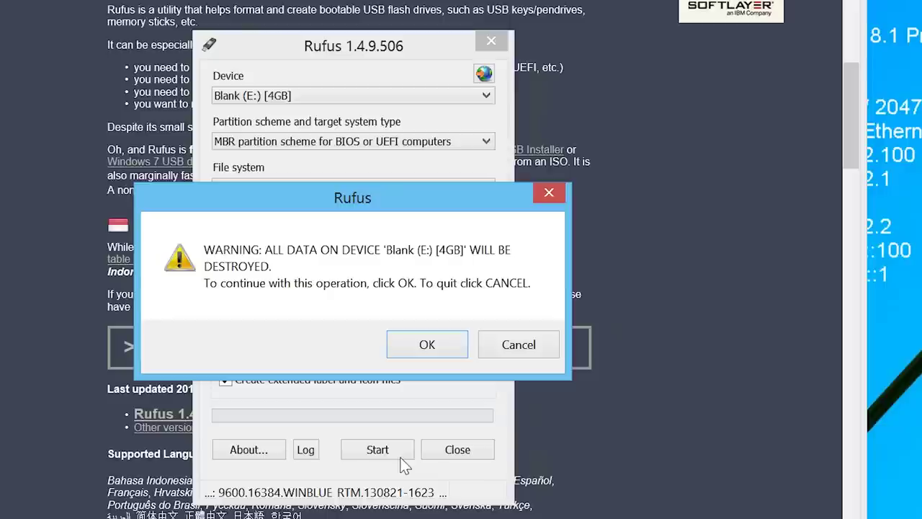
click(440, 345)
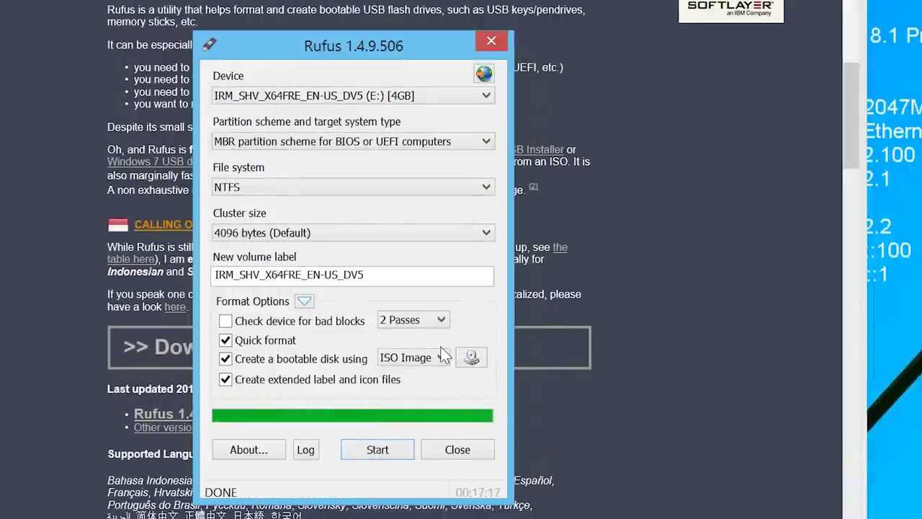
Close Rufus, keep English (United States) and US keyboard, and begin Hyper-V Server installation.
click(457, 449)
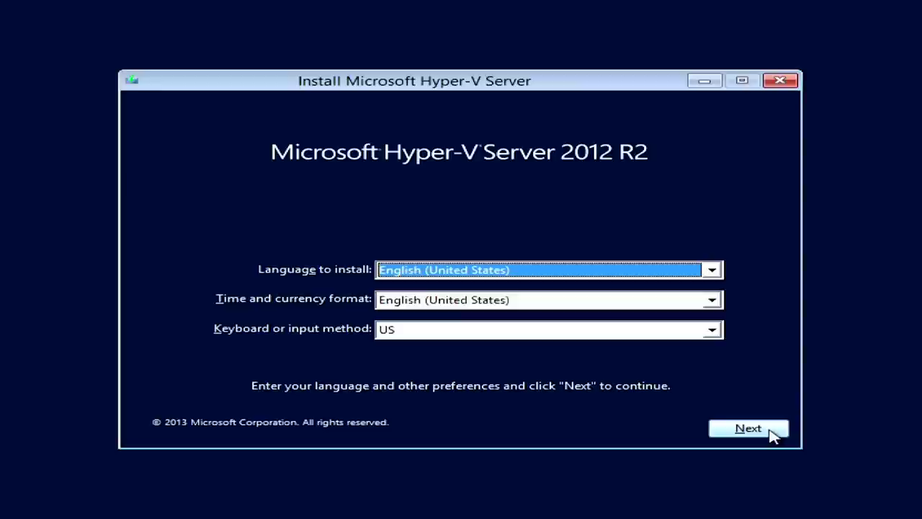
click(749, 428)
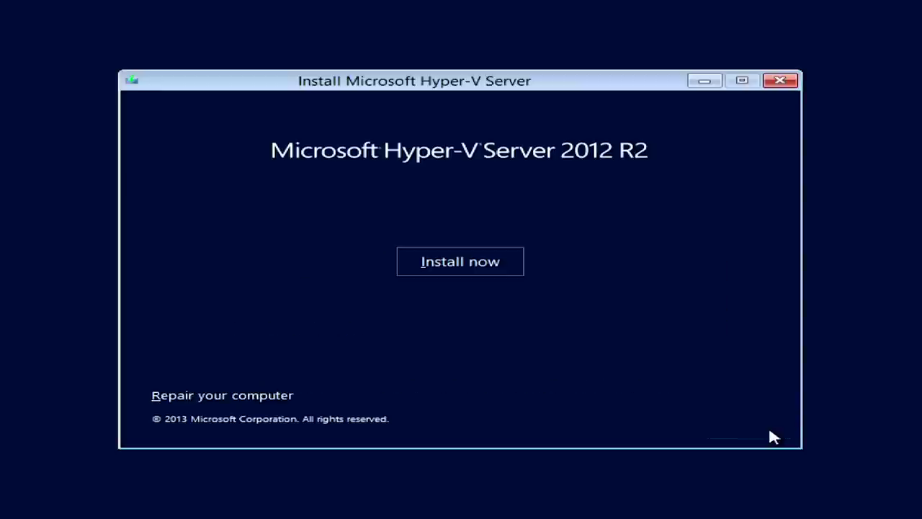
click(513, 268)
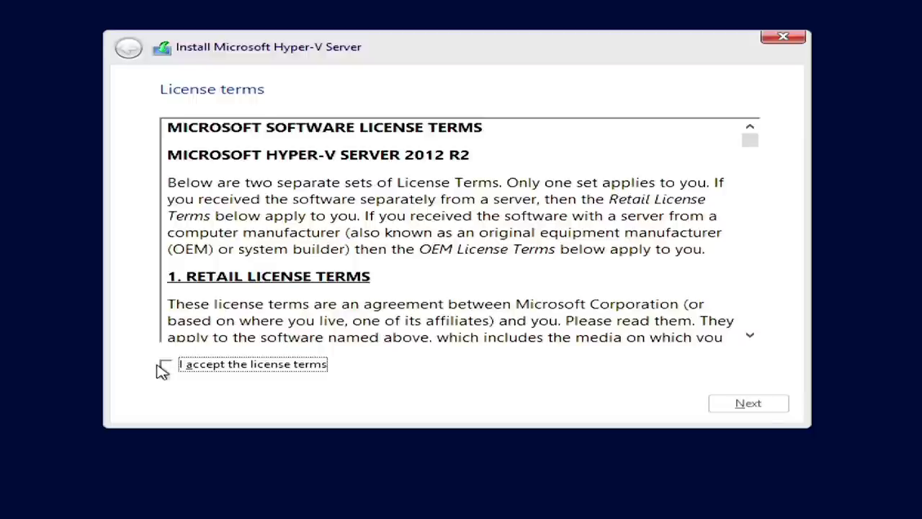
Accept the license terms and choose the Custom (advanced) clean installation of Hyper-V Server.
click(165, 366)
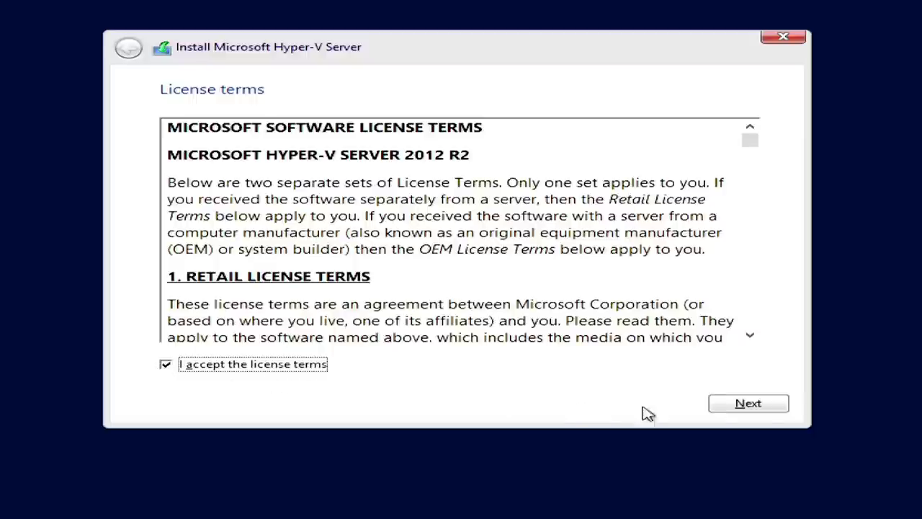
click(780, 409)
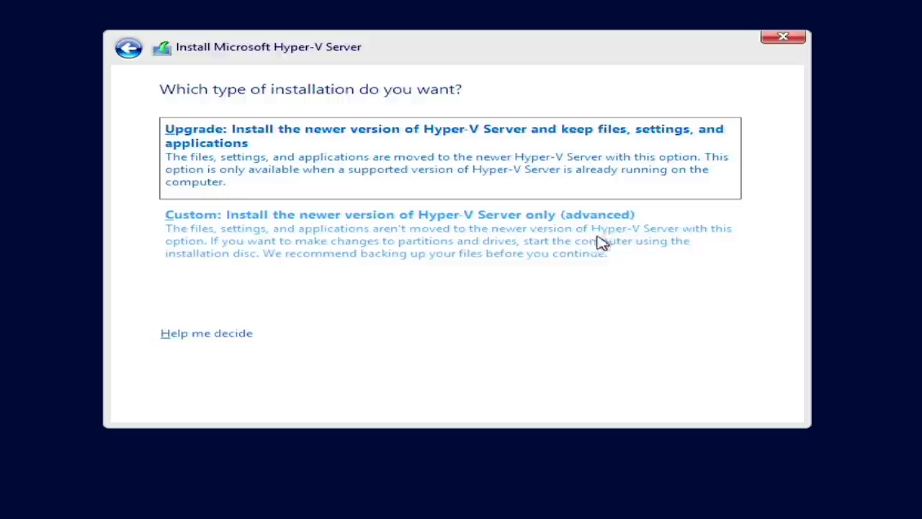
click(645, 237)
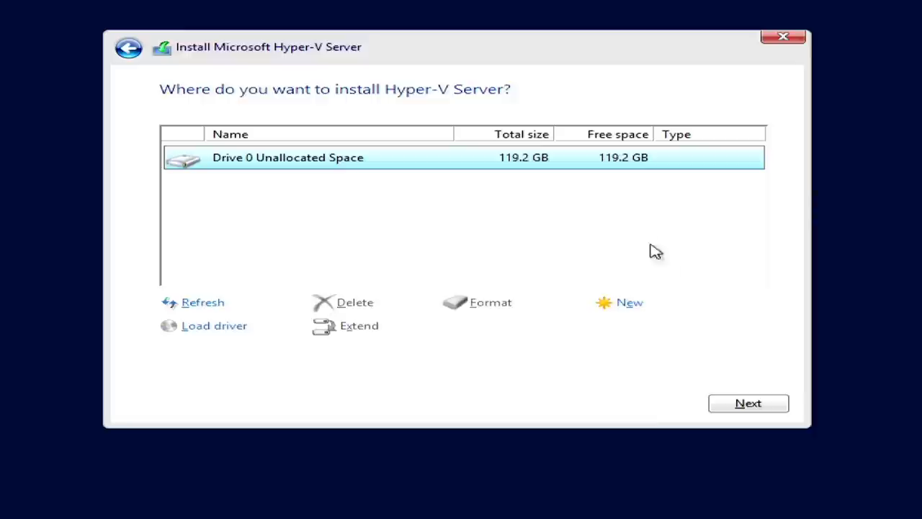
Install Hyper-V Server onto Drive 0's 119.2 GB unallocated space.
click(766, 402)
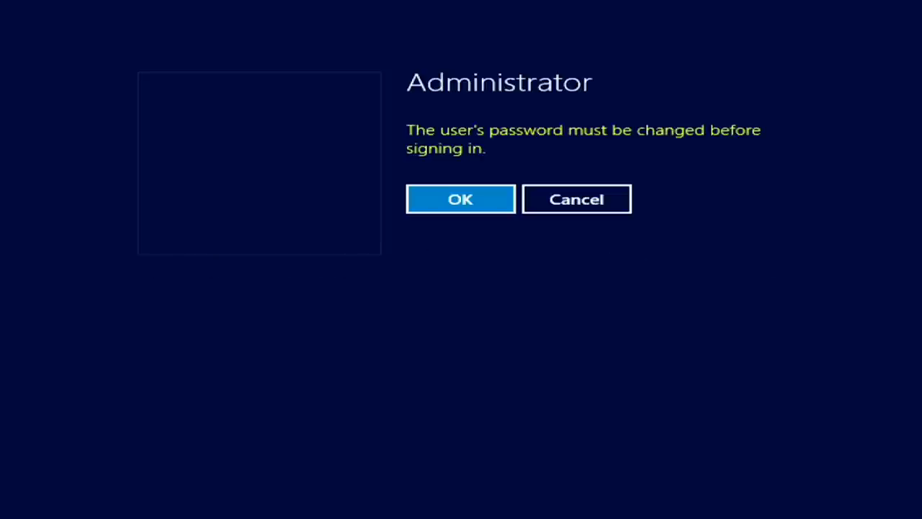
Confirm the Administrator password change and enter the new password.
click(432, 209)
text(••••••••••)
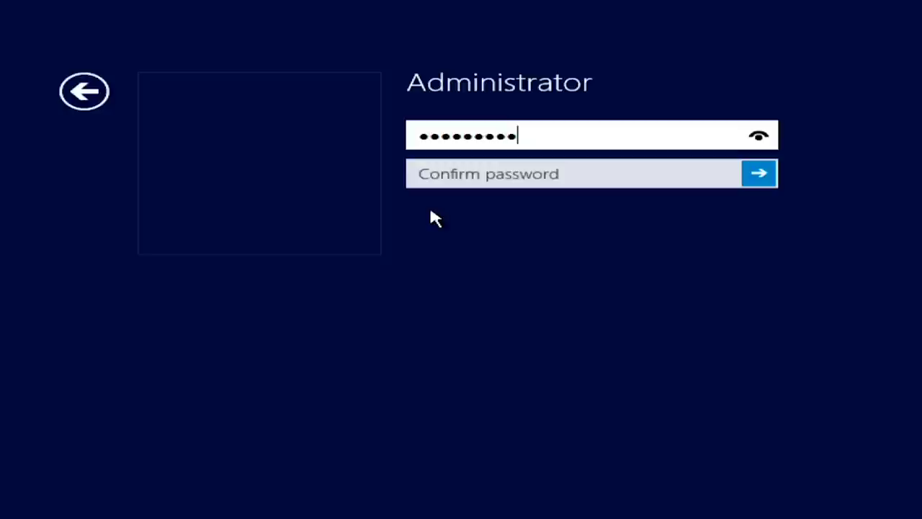
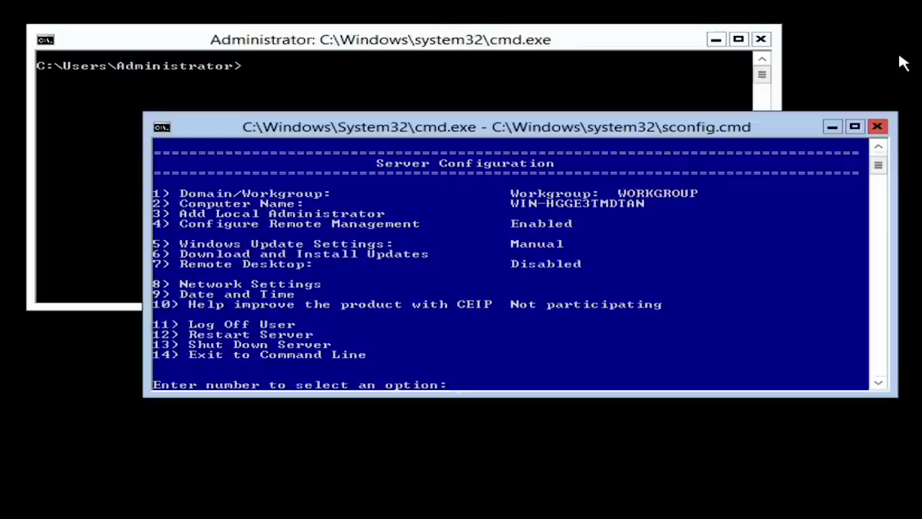
Rename the computer to HV2012R2Core with option 2 and decline the restart.
text(2)
key(Return)
text(HV2012R2Core)
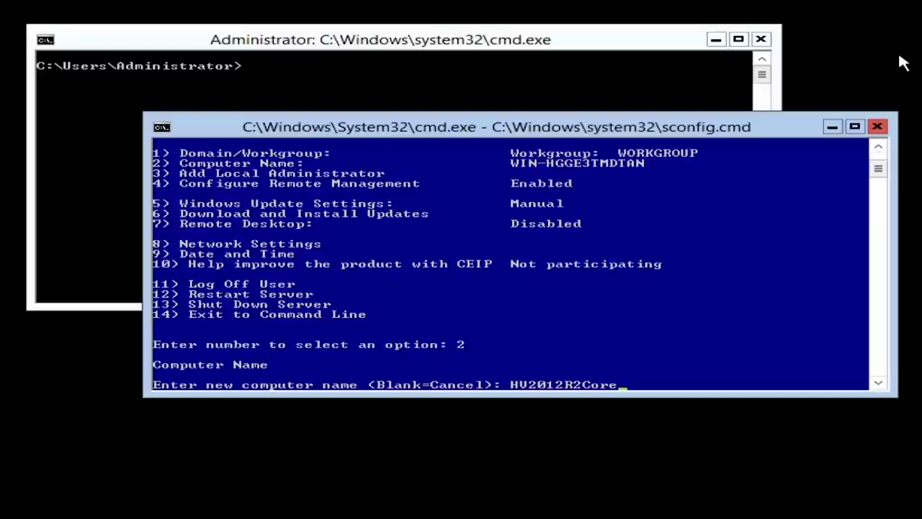
key(Return)
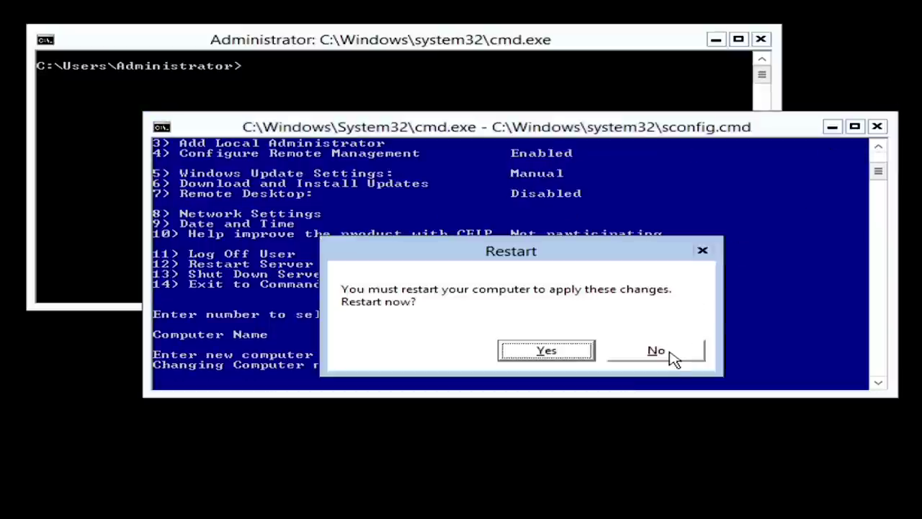
click(657, 352)
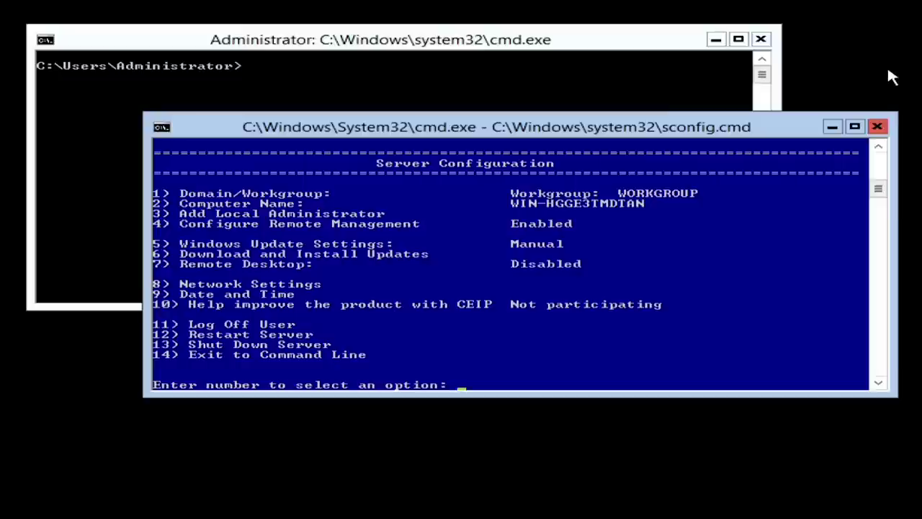
Go into Network Settings (option 8) and select network adapter 12.
text(8)
key(Return)
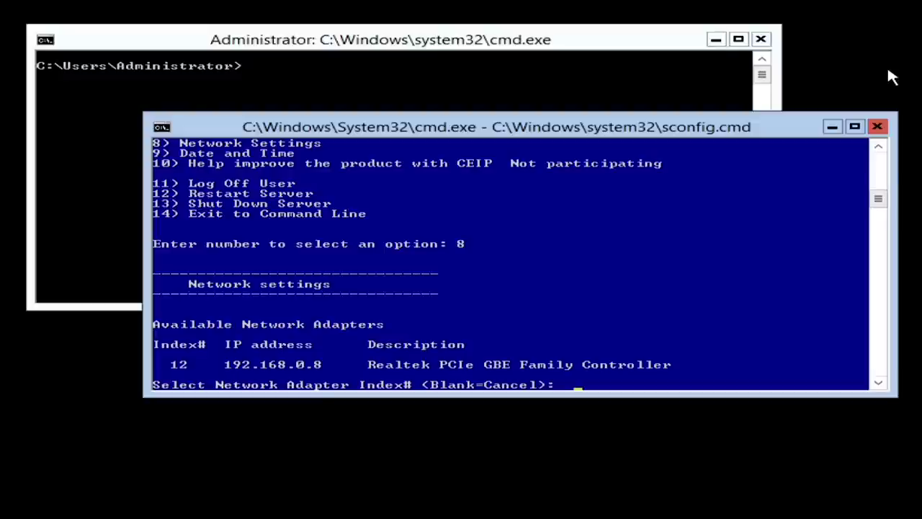
text(12)
key(Return)
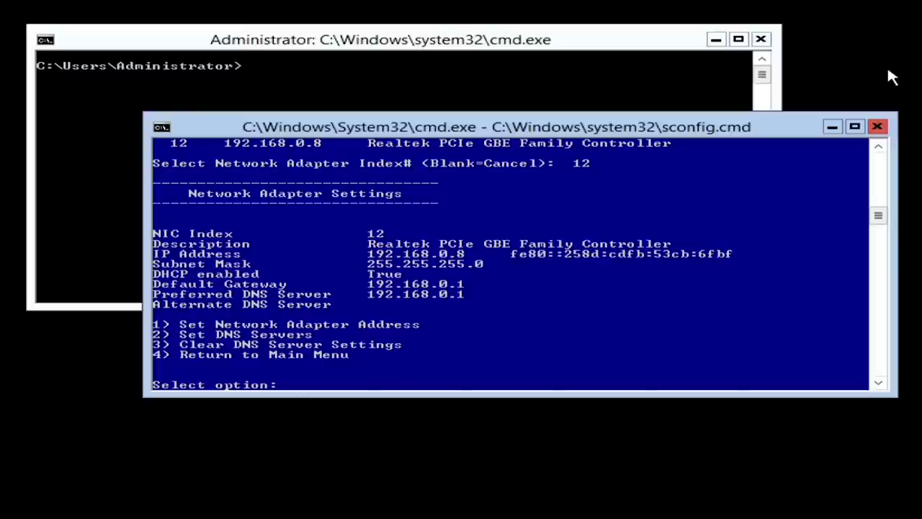
Set adapter 12 to static IP 192.168.0.55, default subnet mask, gateway 192.168.0.1.
text(1)
key(Return)
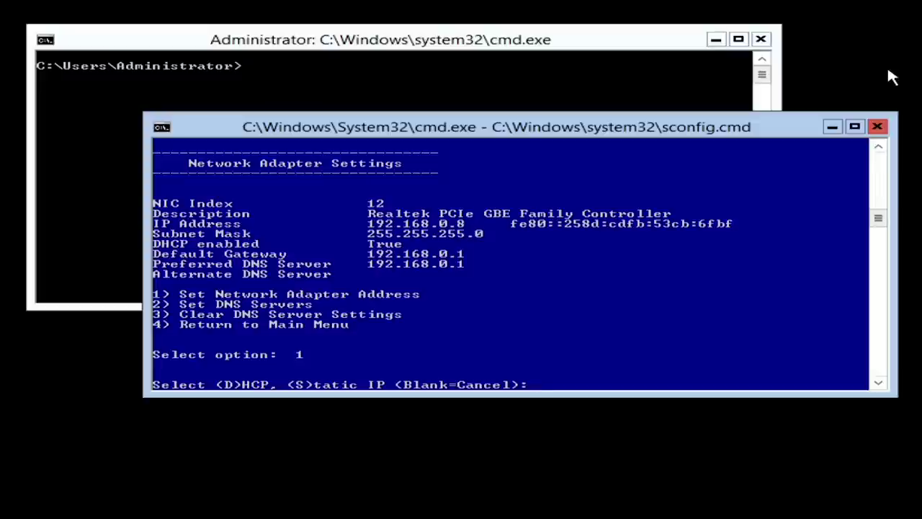
text(s)
key(Return)
text(192.168.0.55)
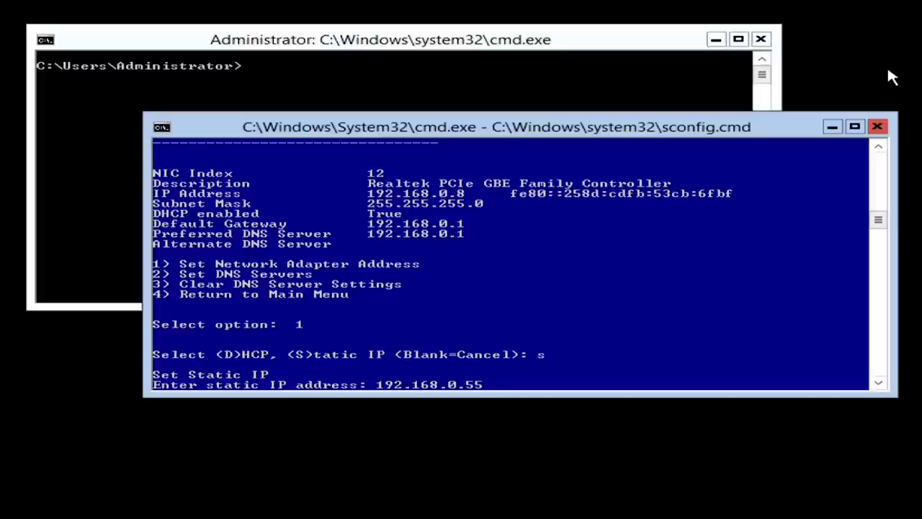
key(Return)
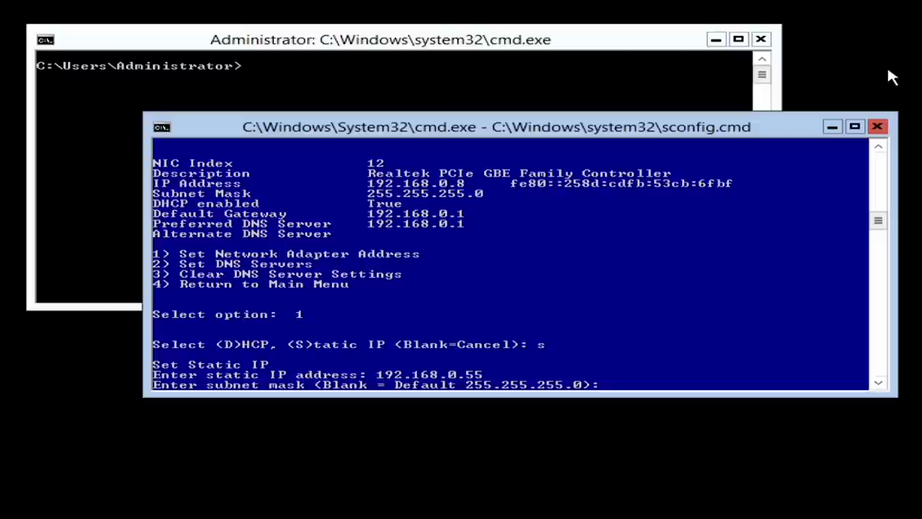
key(Return)
text(192.168.0.1)
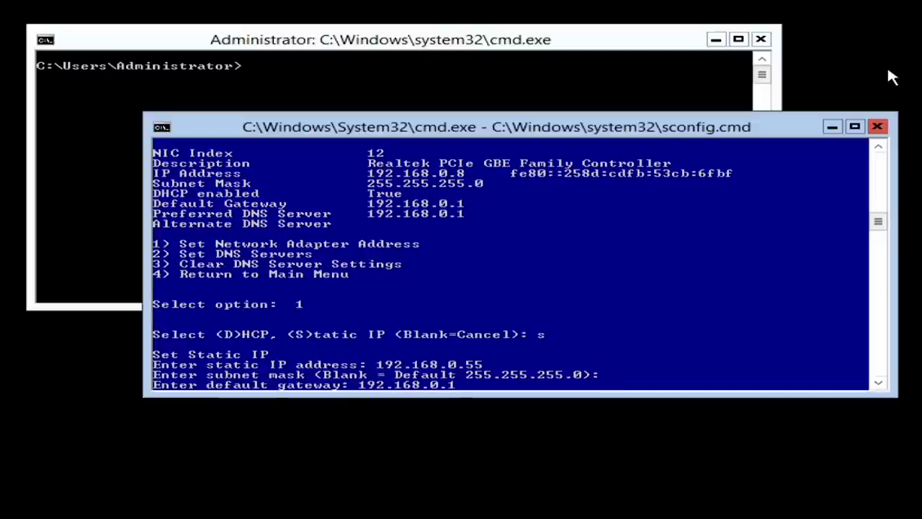
key(Return)
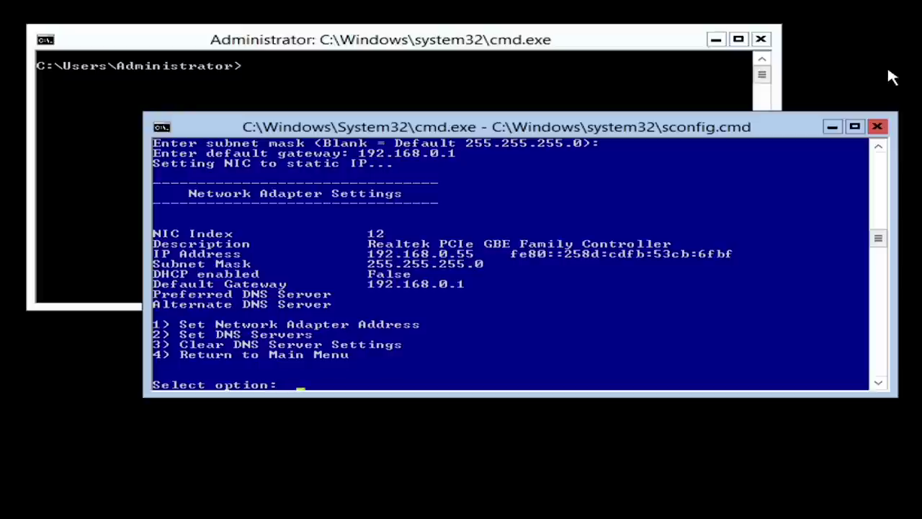
Set preferred DNS to 192.168.2.2 with no alternate, then return to the main menu.
text(2)
key(Return)
text(192.168.2.2)
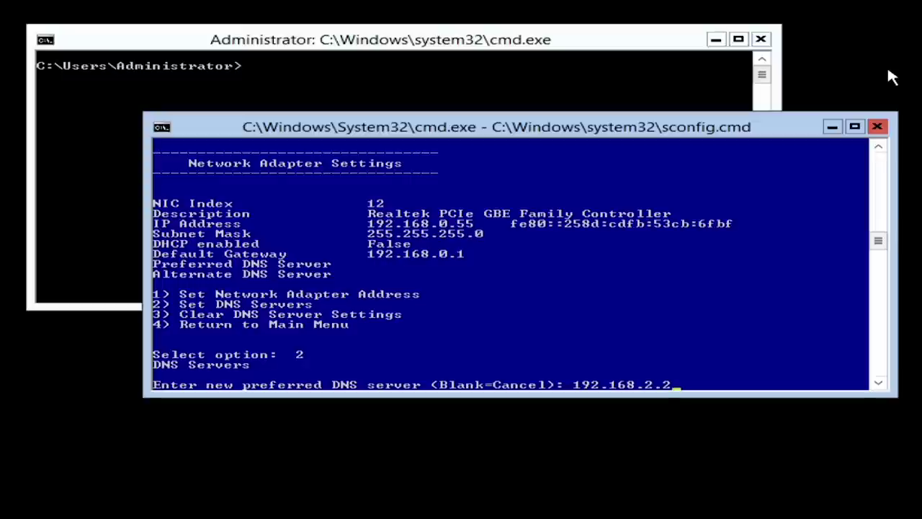
key(Return)
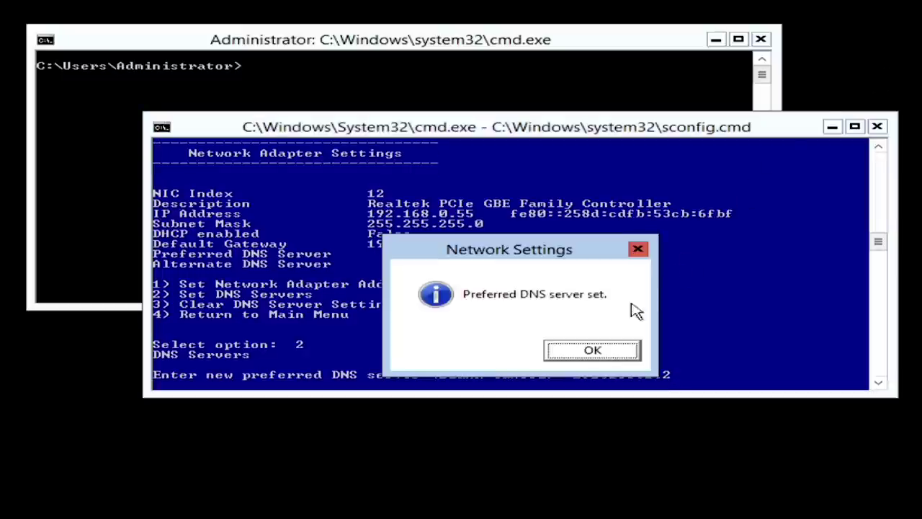
click(580, 356)
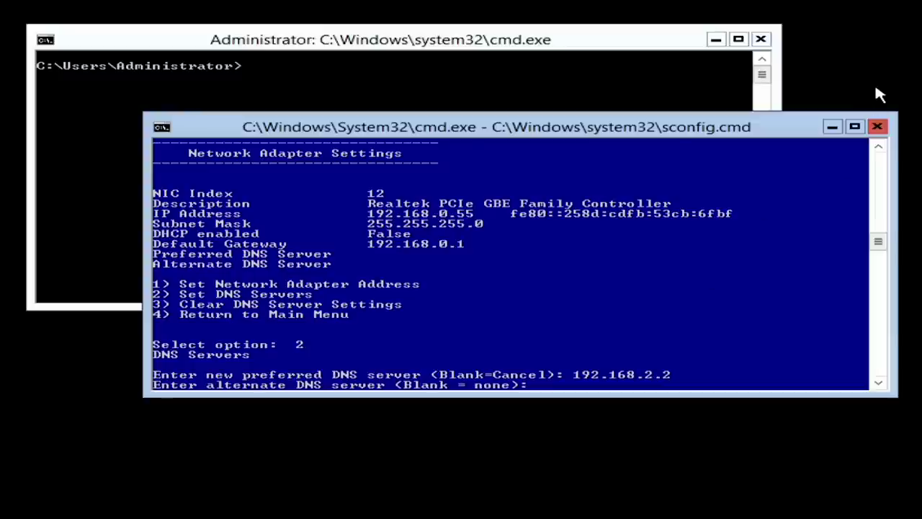
key(Return)
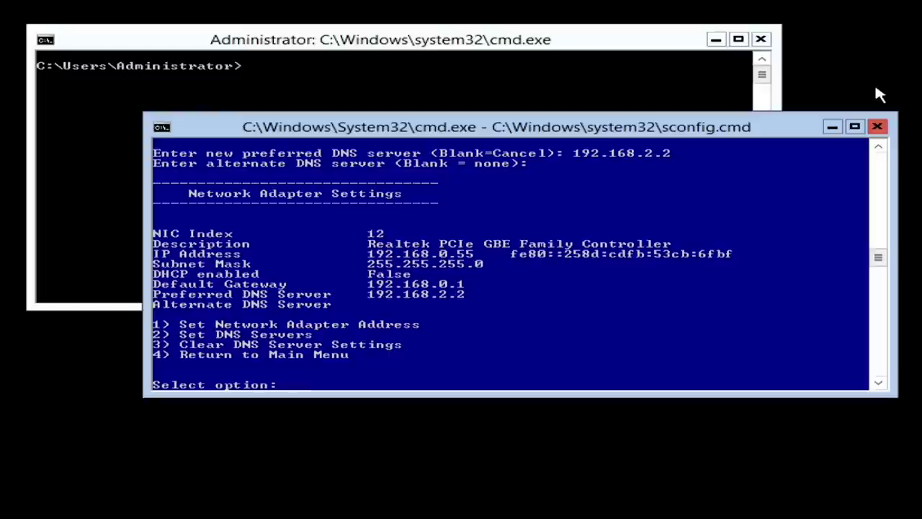
text(4)
key(Return)
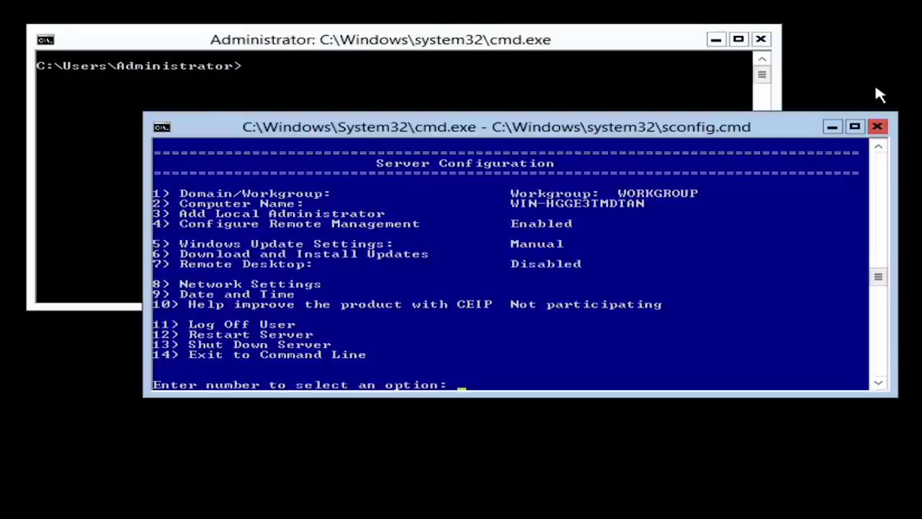
Enable Remote Desktop (option 7) for NLA-only clients and confirm the message.
text(7)
key(Return)
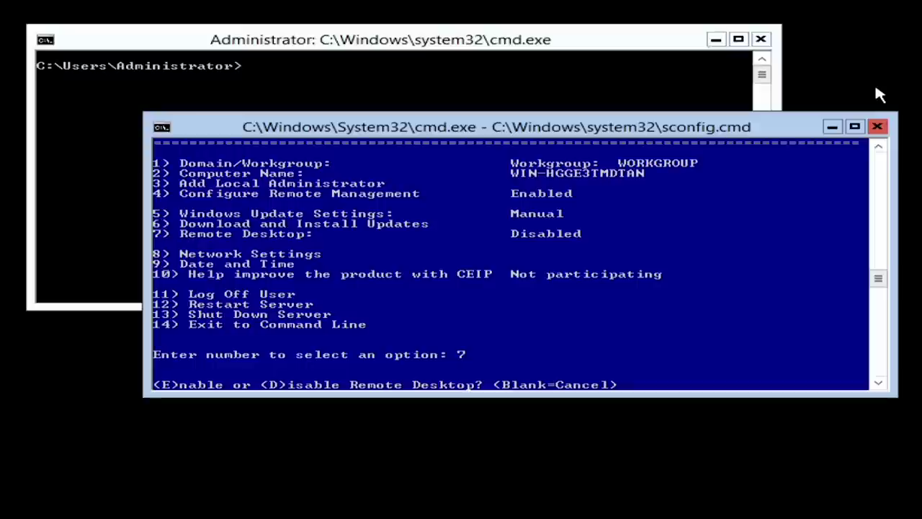
text(e)
key(Return)
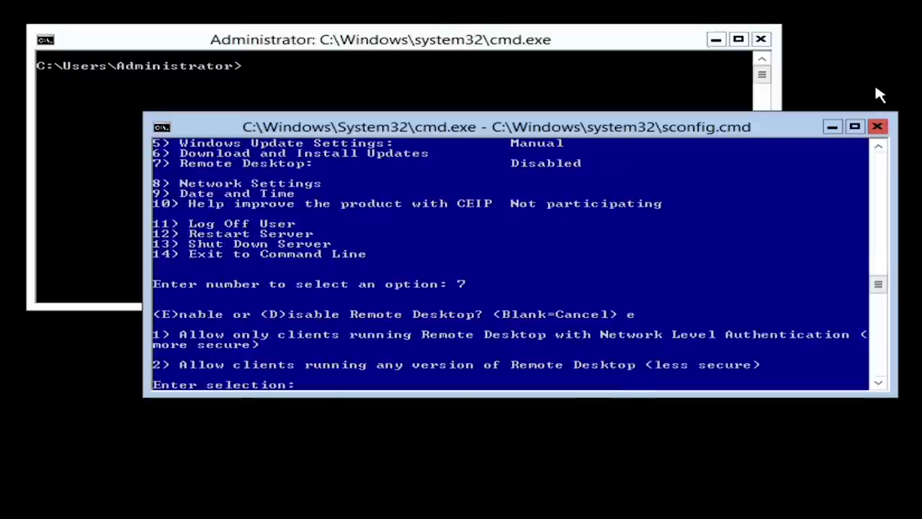
text(1)
key(Return)
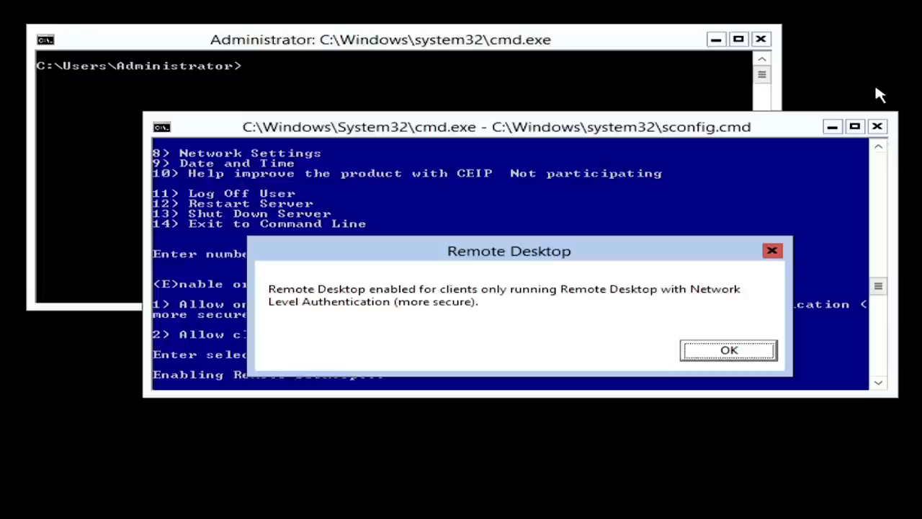
click(736, 353)
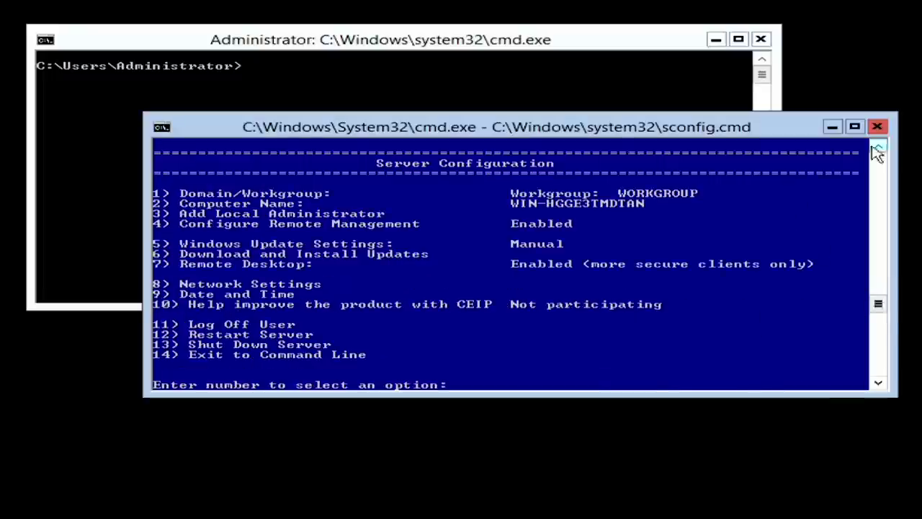
click(634, 101)
Change to the C:\ root and start Windows PowerShell.
text(cd \)
key(Return)
text(PowerShell)
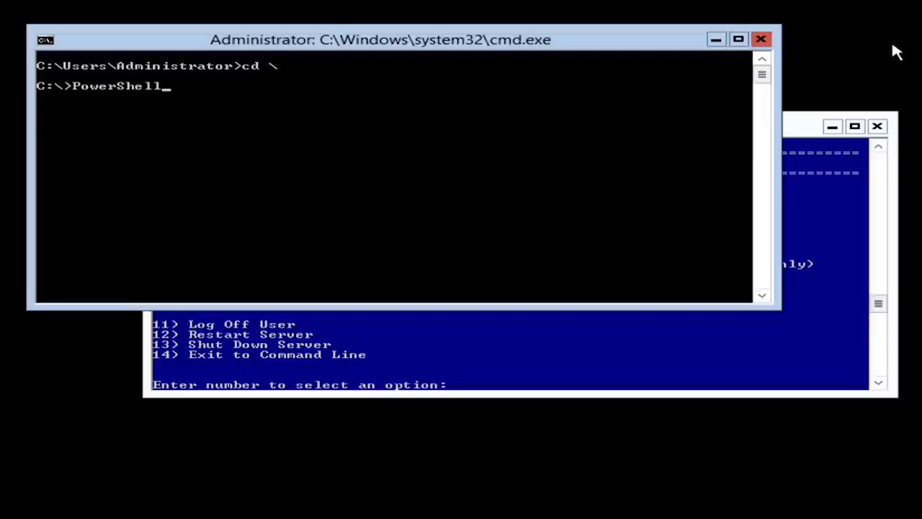
key(Return)
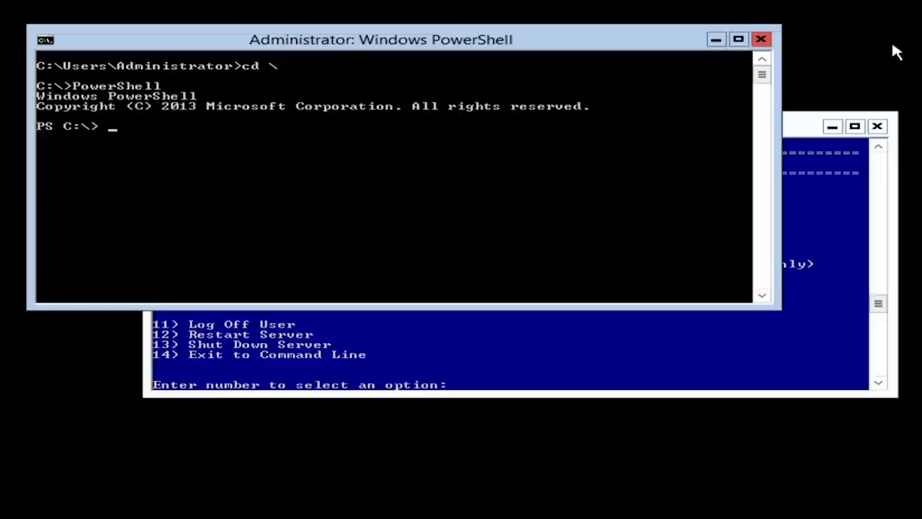
Run Get-WindowsFeature | more and page through the feature list.
text(Get-WindowsFeature | more)
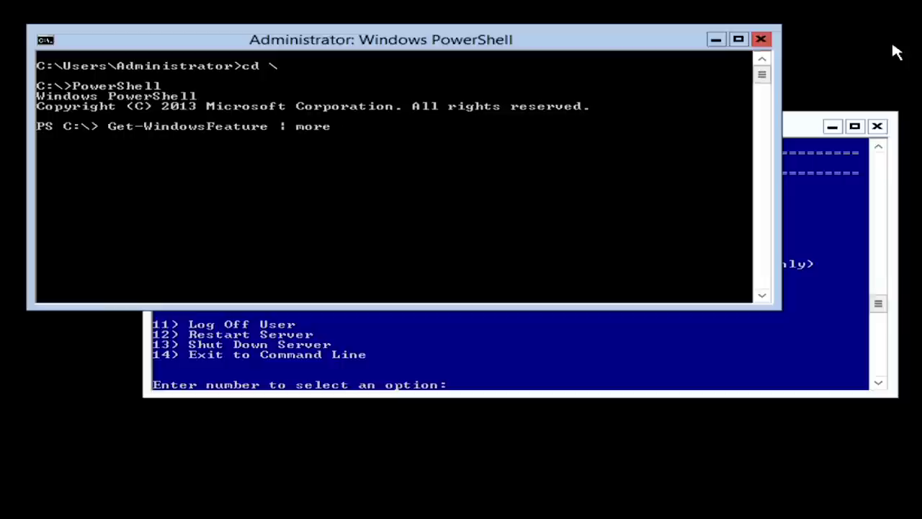
key(Return)
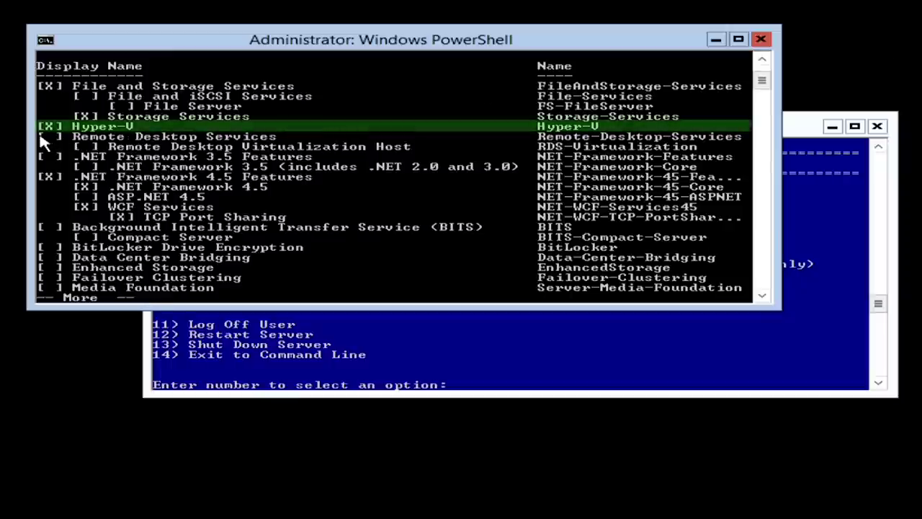
key(Return)
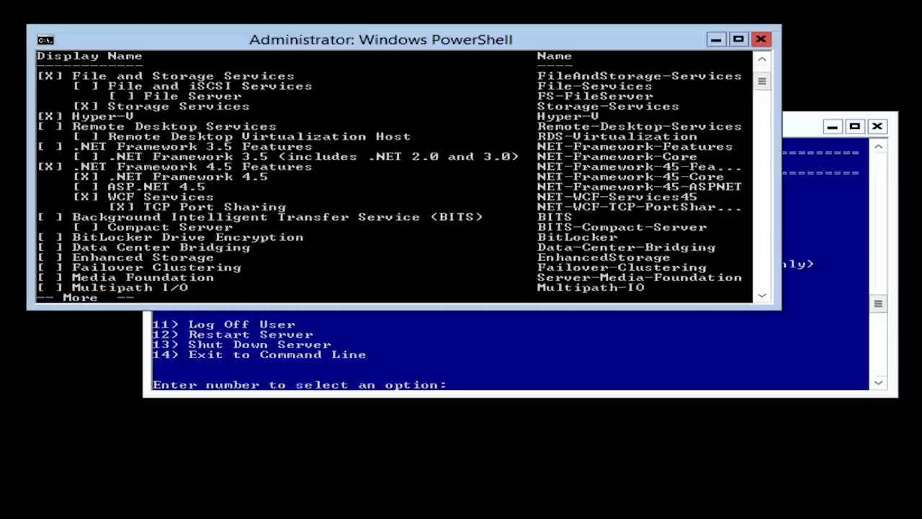
key(space)
key(Return)
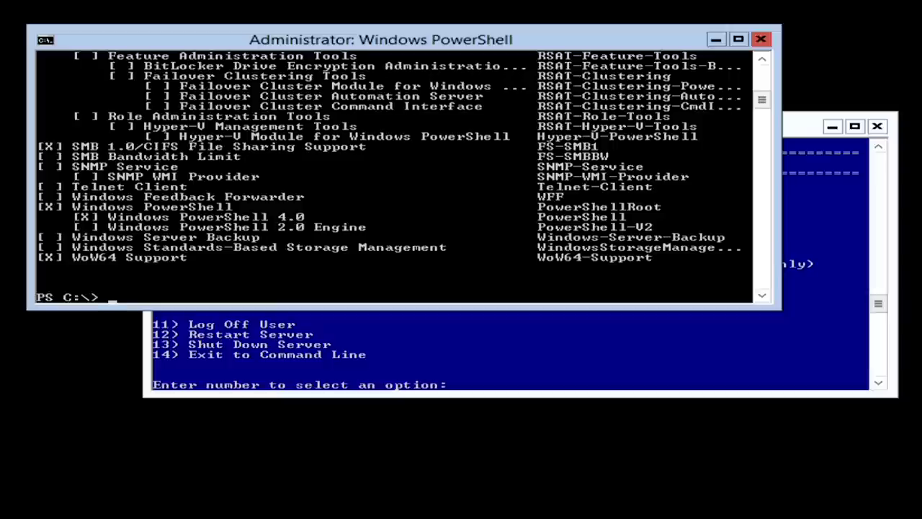
Run Install-WindowsFeature Hyper-V (NoChangeNeeded) and switch back to the sconfig window.
text(Install-WindowsFeature)
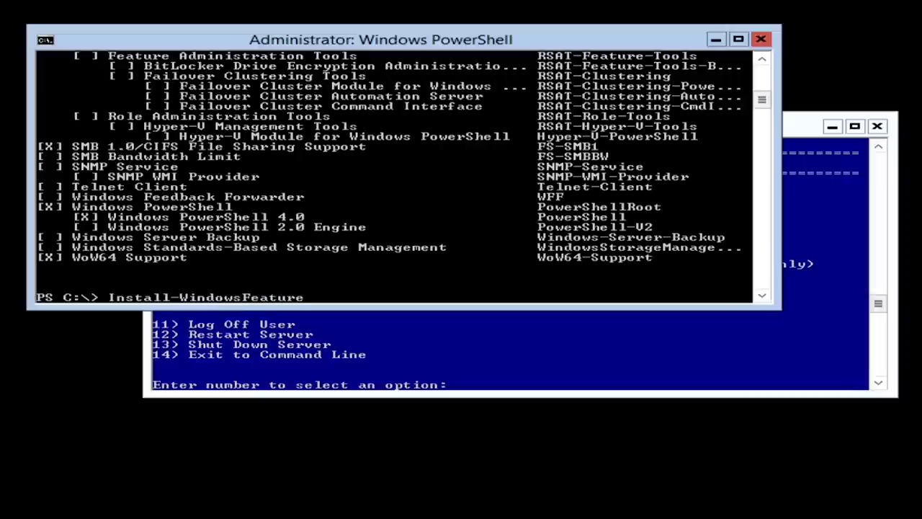
text( Hyper-V)
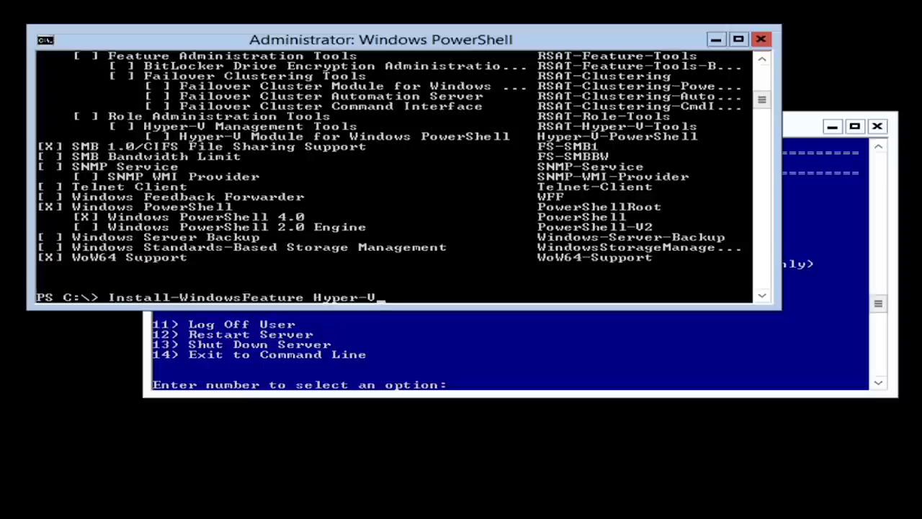
key(Return)
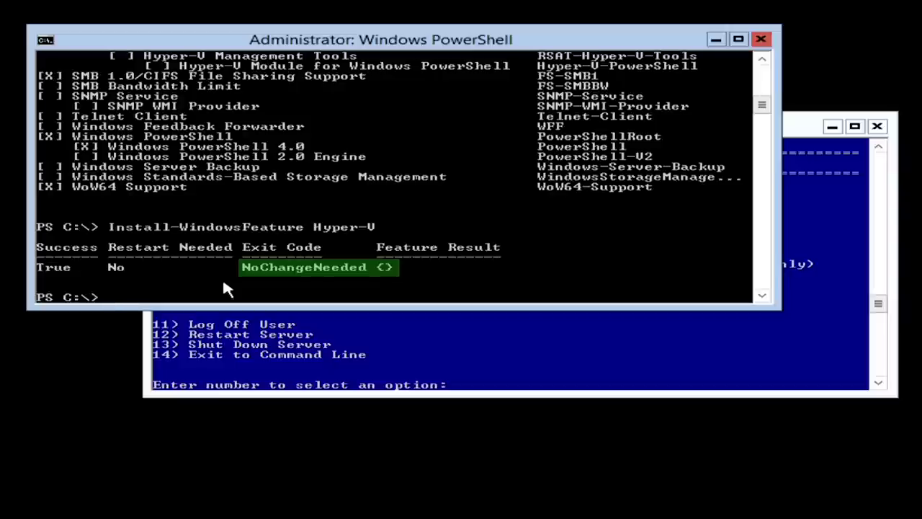
click(344, 324)
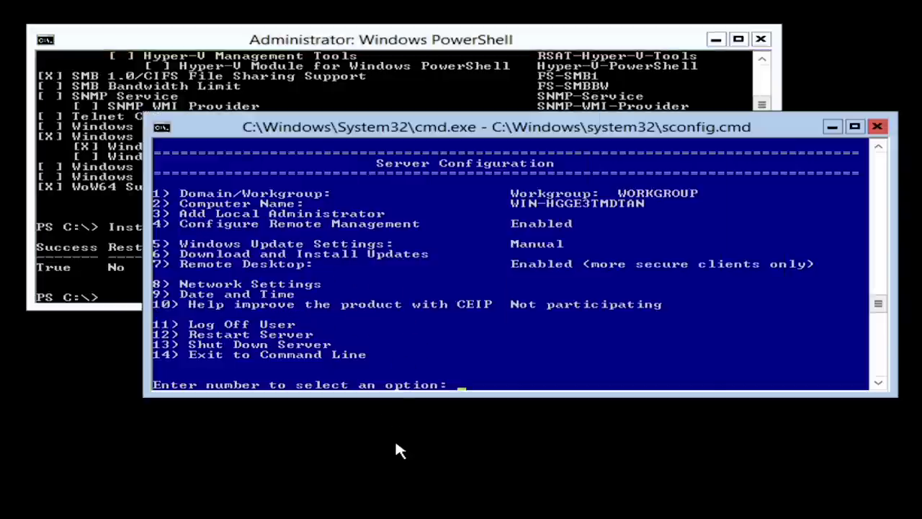
Restart the server with sconfig option 12, confirming Yes.
text(12)
key(Return)
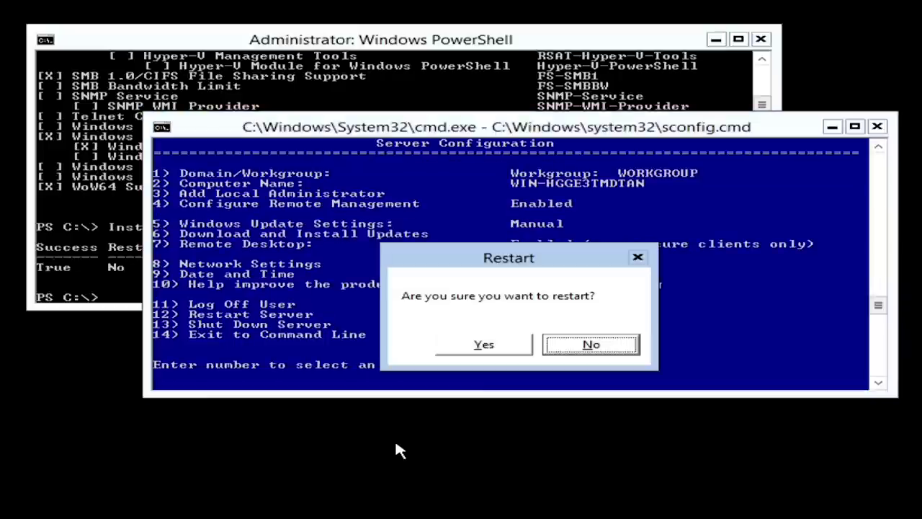
click(515, 348)
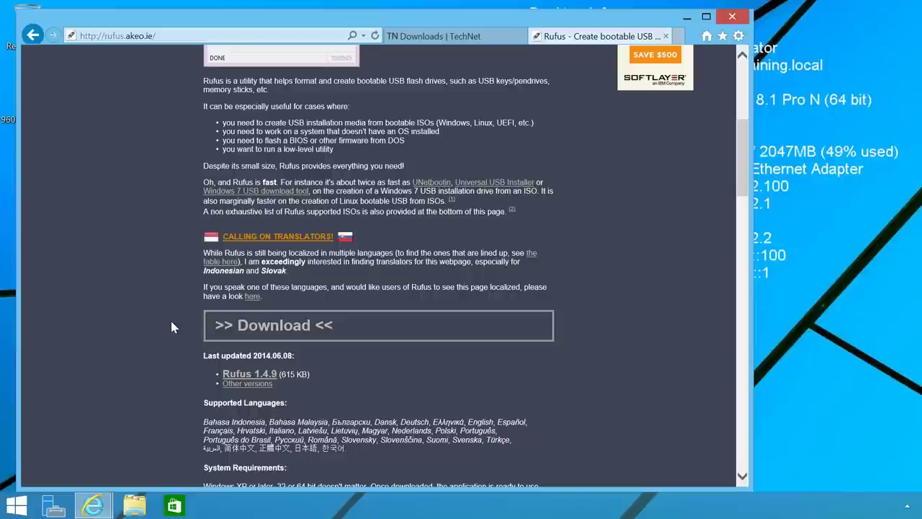
Search Google for hvremote, open the MSDN Code Gallery result, and download hvremote.wsf.
click(170, 36)
text(www.google.com.au/)
key(Return)
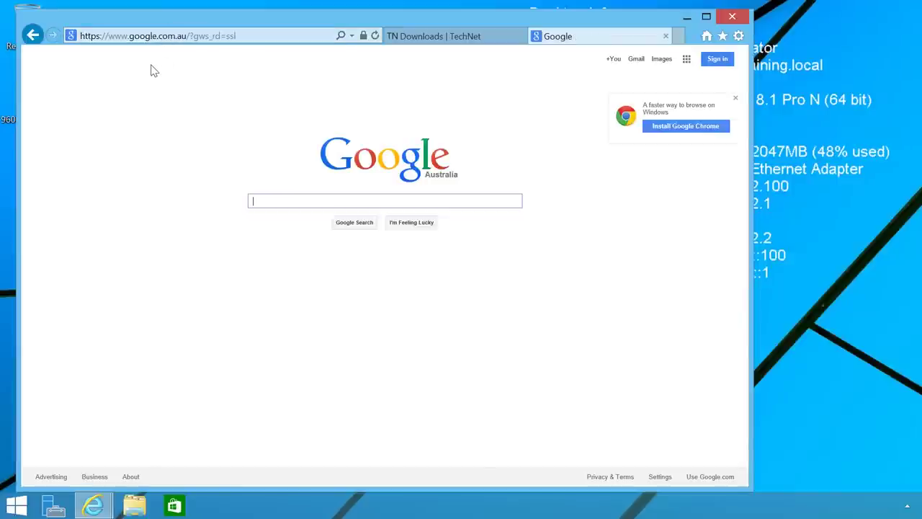
text(hvremote)
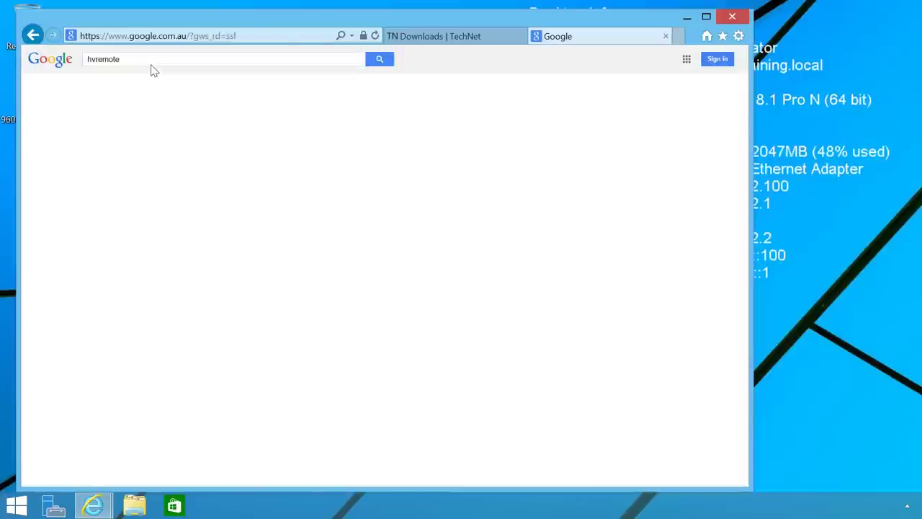
key(Return)
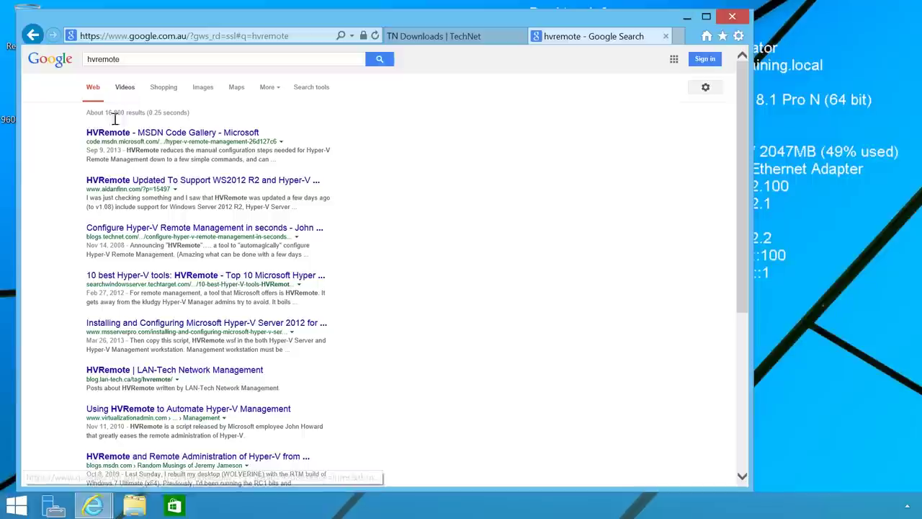
click(255, 135)
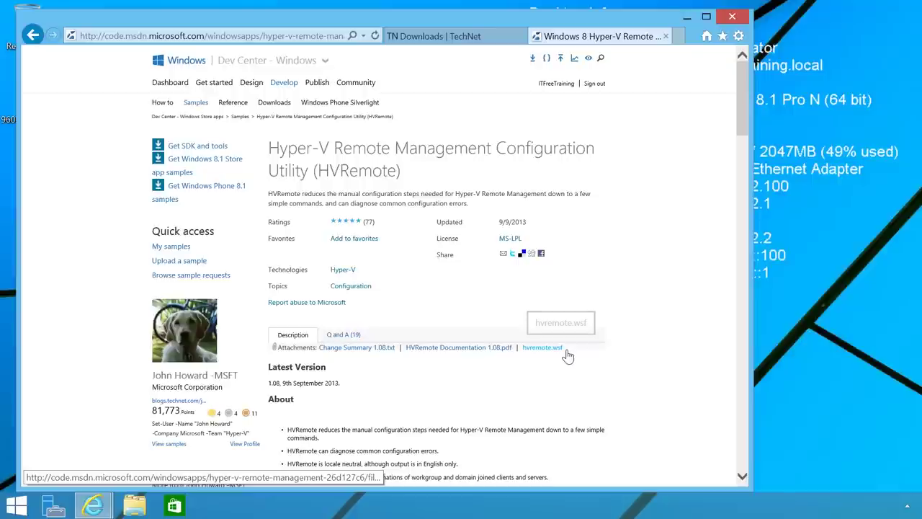
click(542, 348)
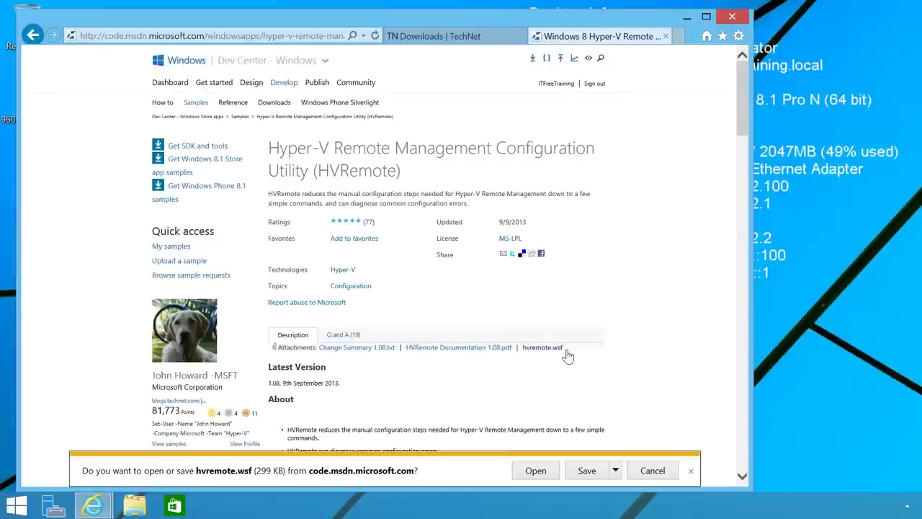
Save hvremote.wsf to the blank (E:) drive using Save as.
click(615, 471)
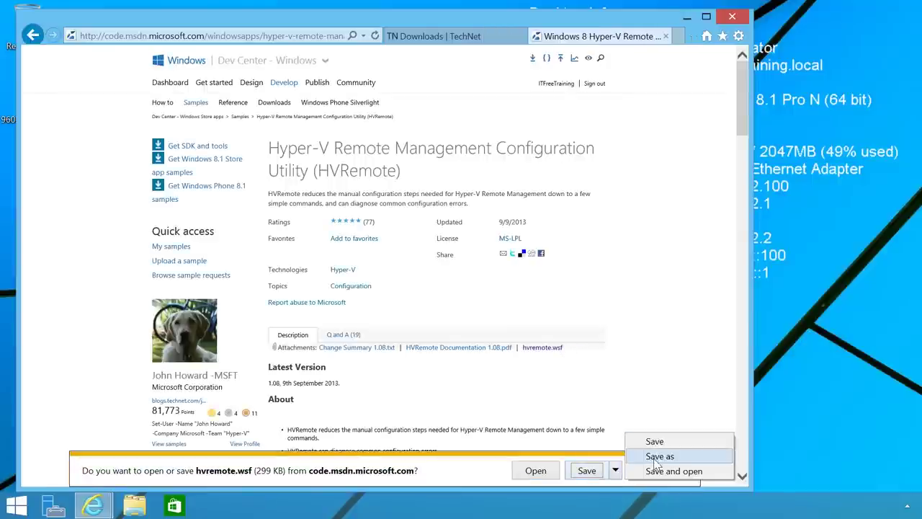
click(656, 462)
scroll(315, 173, down, 3)
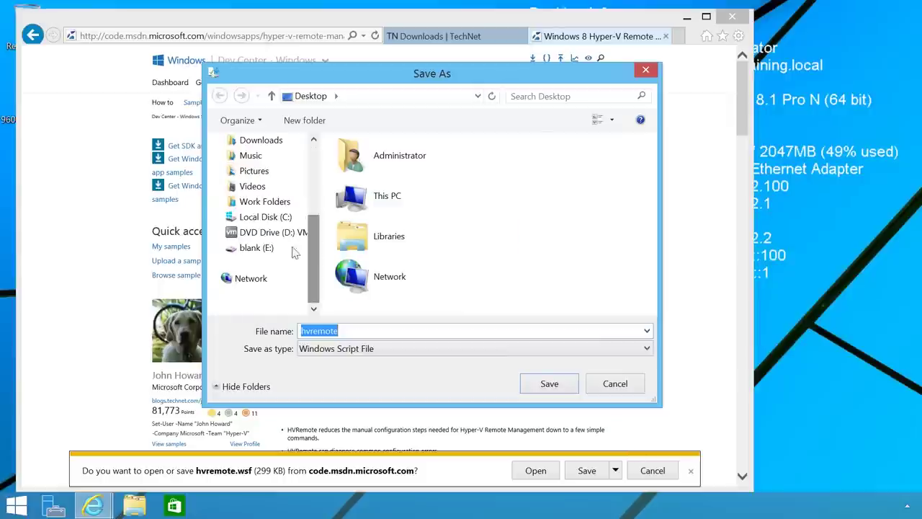
click(257, 247)
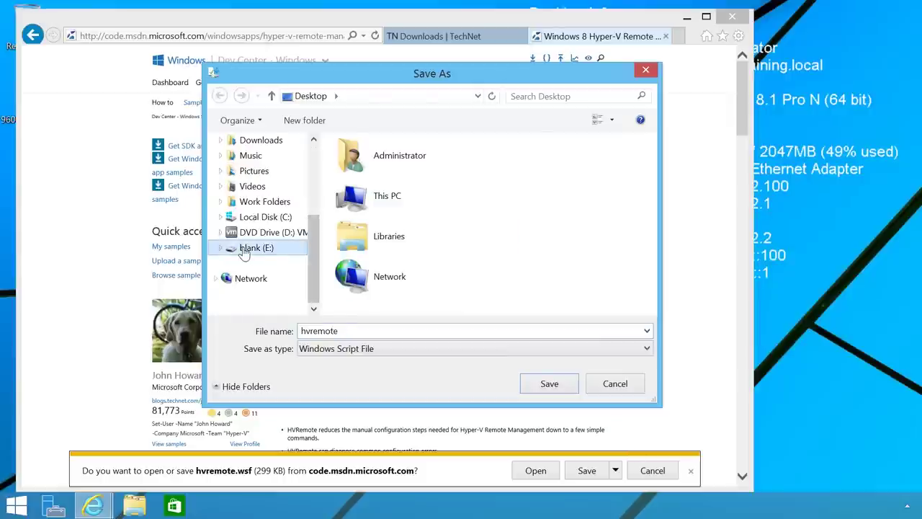
click(549, 383)
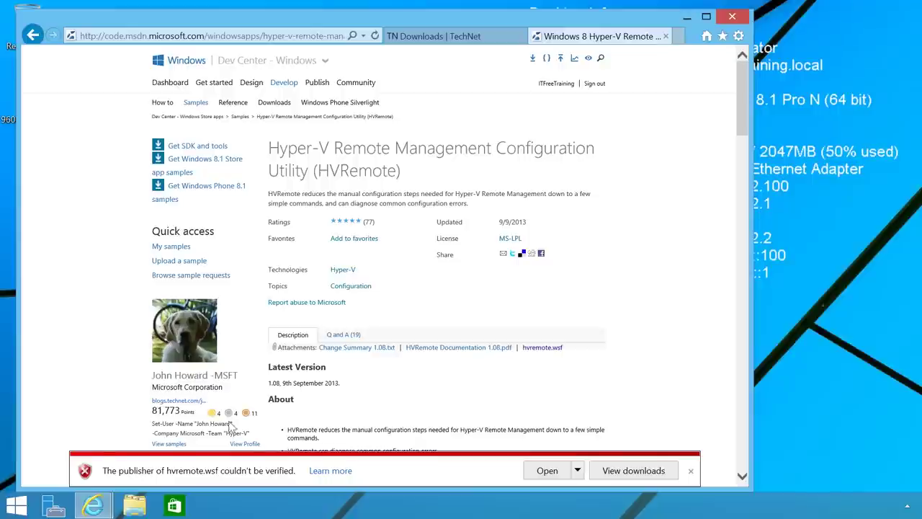
Launch Notepad from the Run prompt and bring up its File Open dialog.
right_click(18, 504)
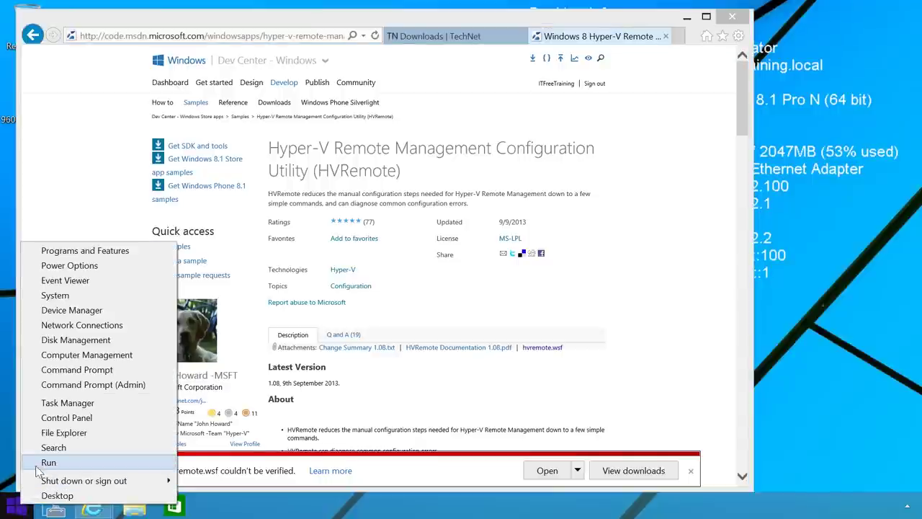
click(88, 465)
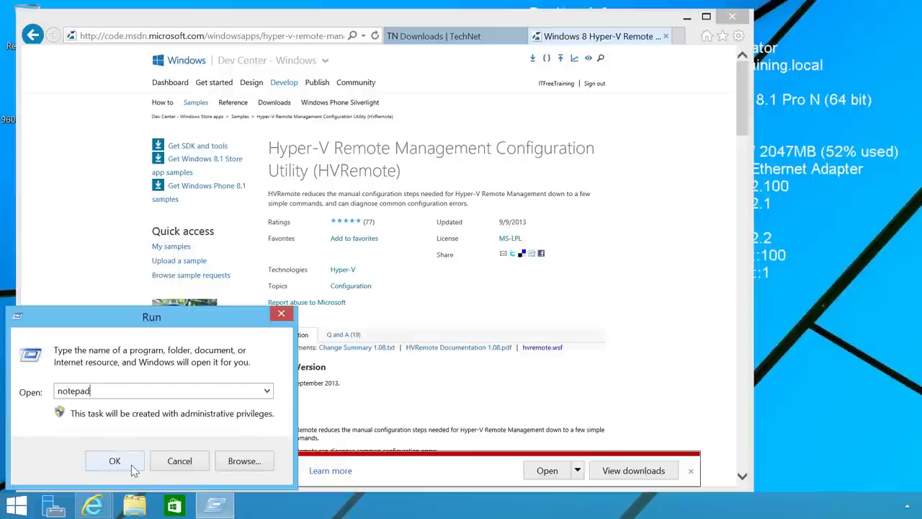
click(128, 465)
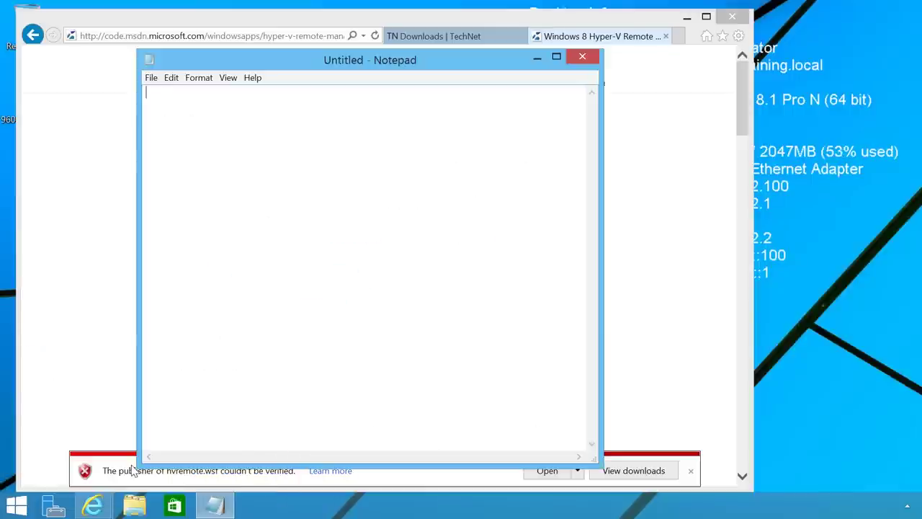
click(151, 79)
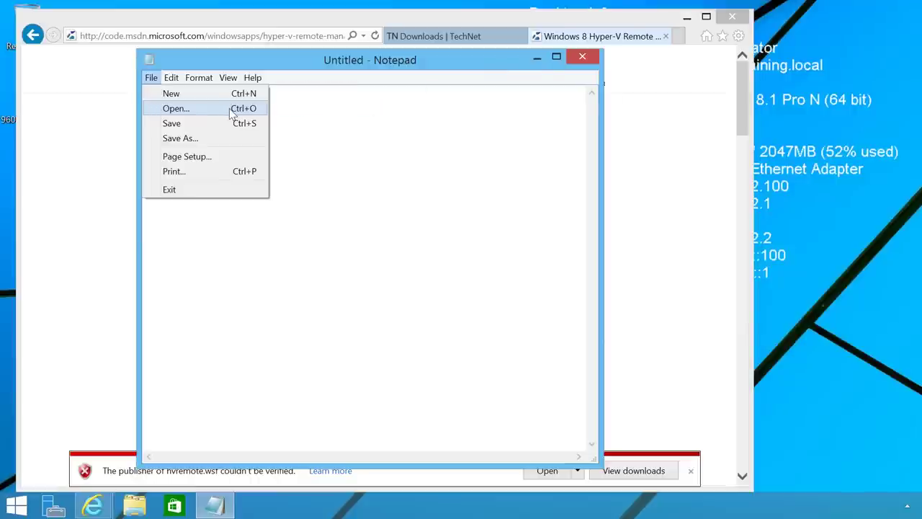
click(232, 111)
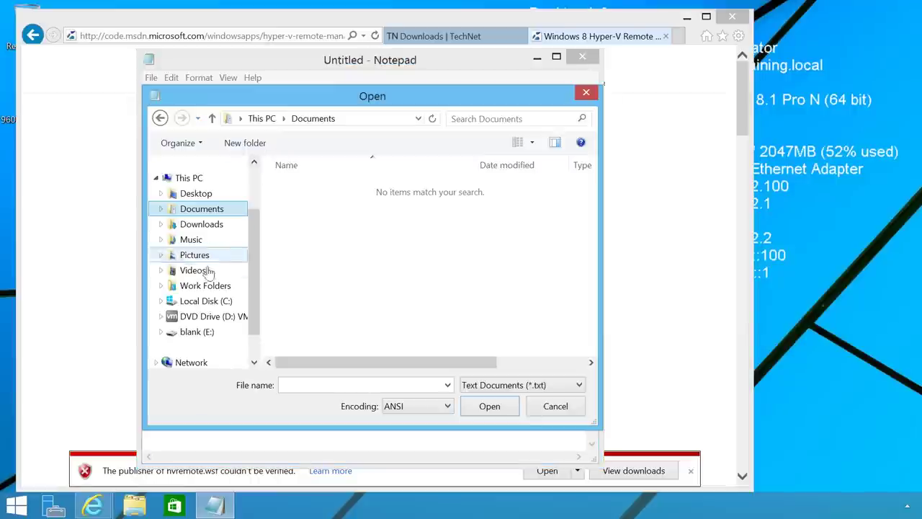
Browse to C:\Windows\System32\drivers\etc in the Open dialog.
click(181, 301)
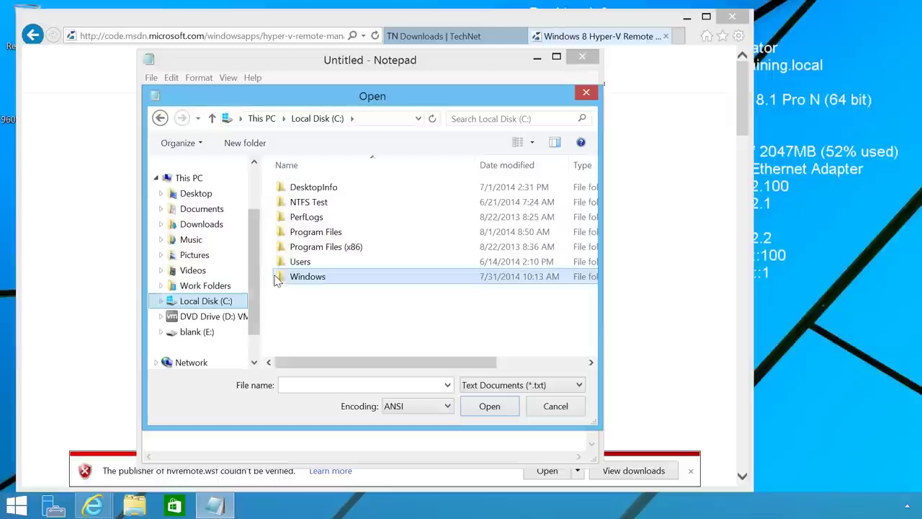
double_click(337, 279)
text(sys)
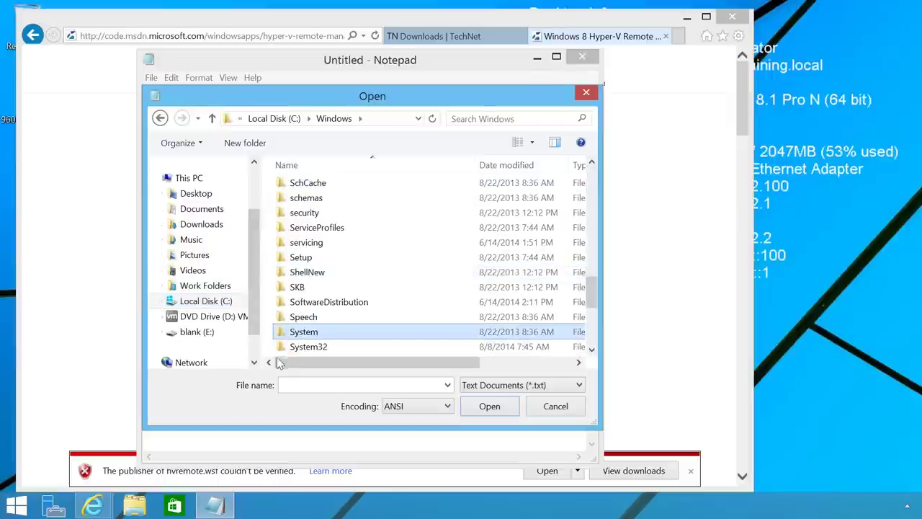
double_click(341, 348)
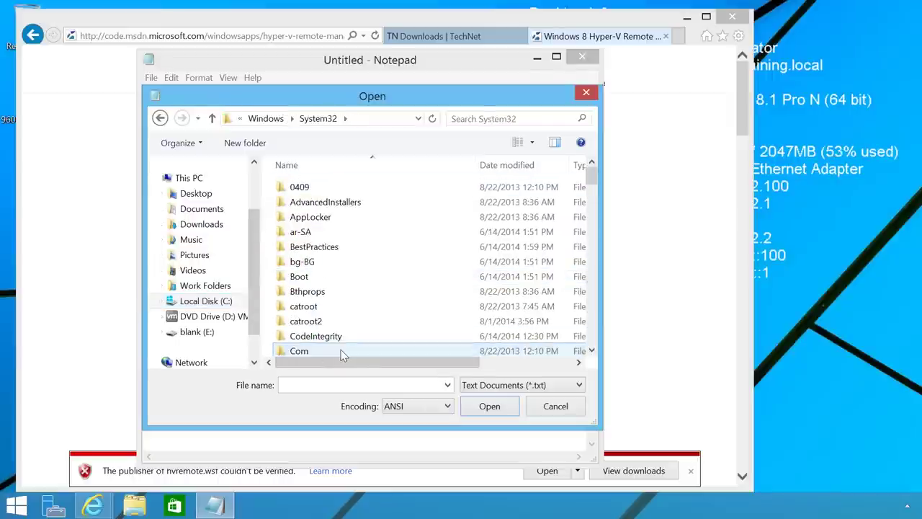
text(dr)
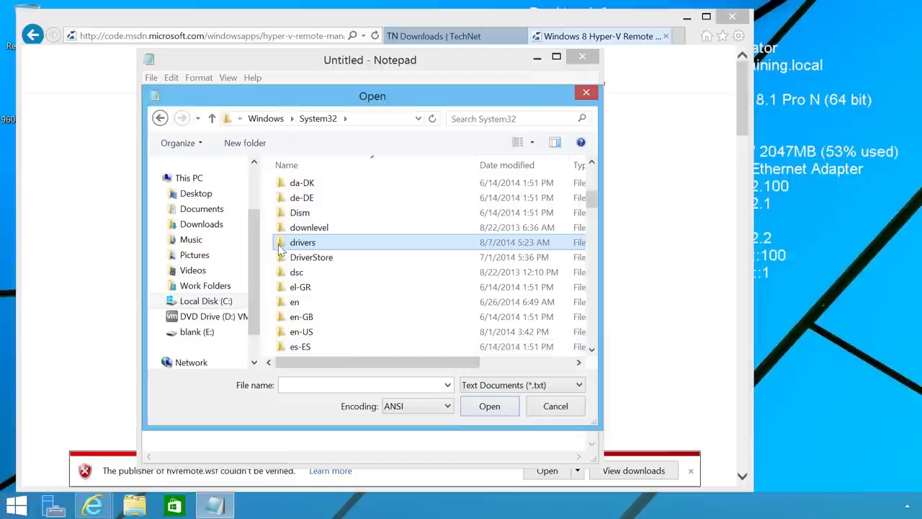
double_click(332, 247)
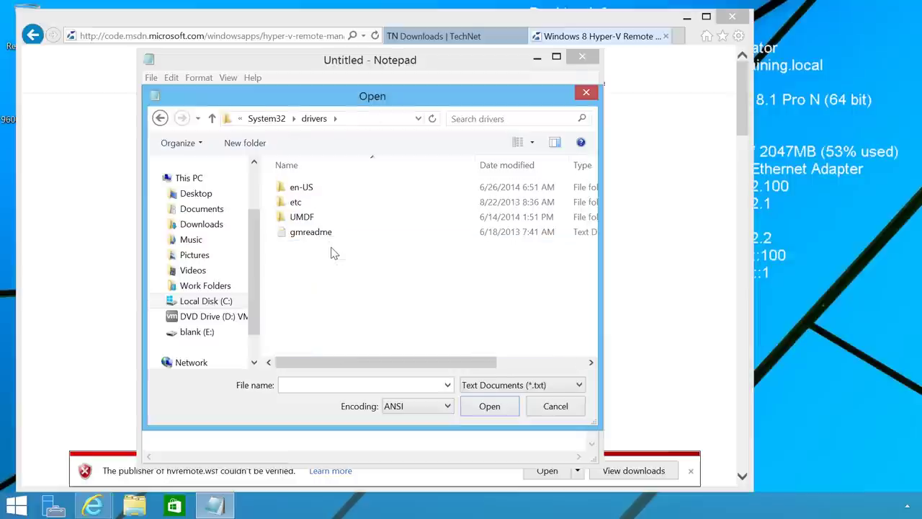
click(317, 204)
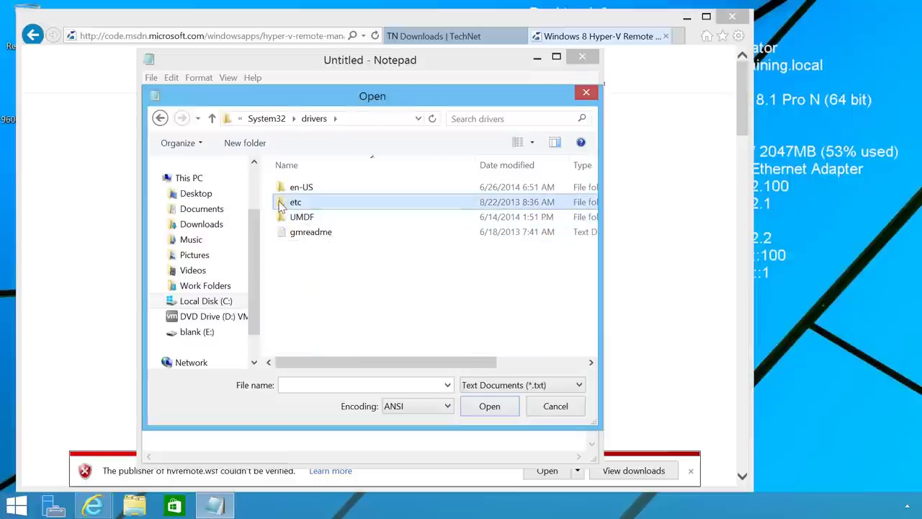
double_click(317, 205)
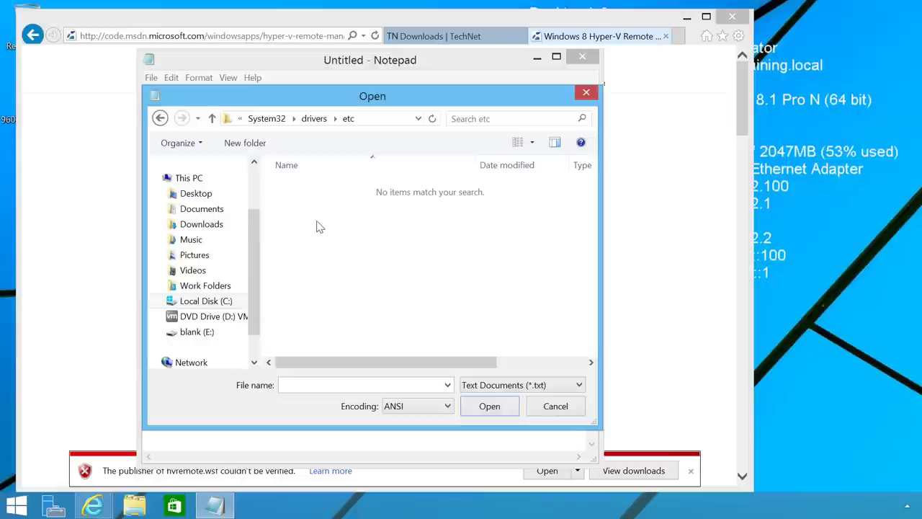
Show all files with *.* and open the hosts file.
click(303, 386)
text(*.*)
key(Return)
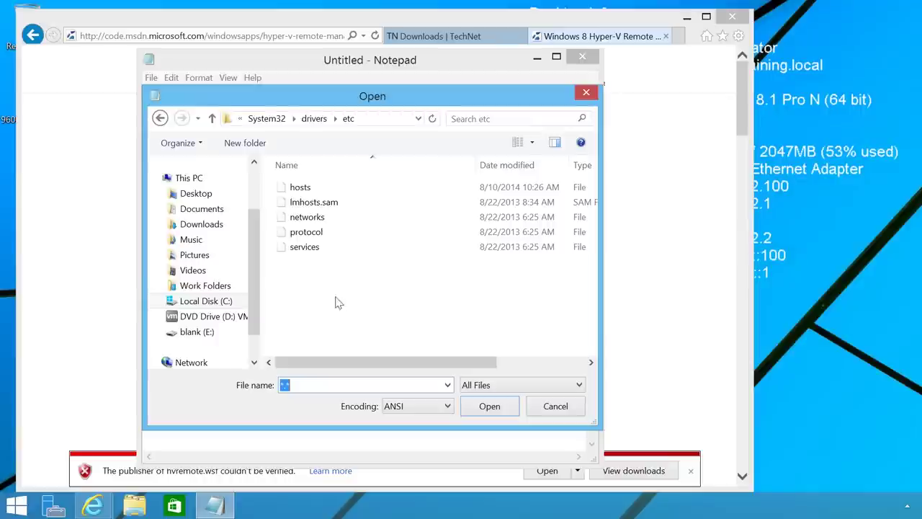
click(281, 189)
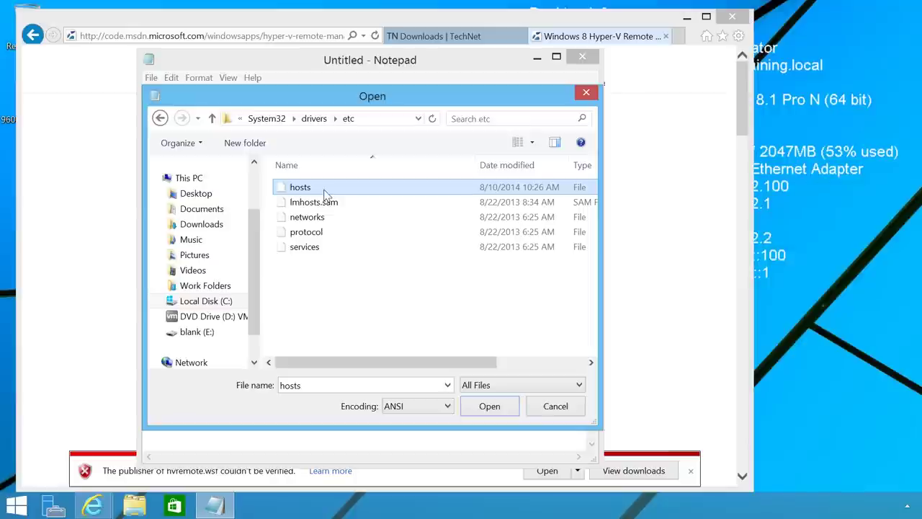
click(511, 408)
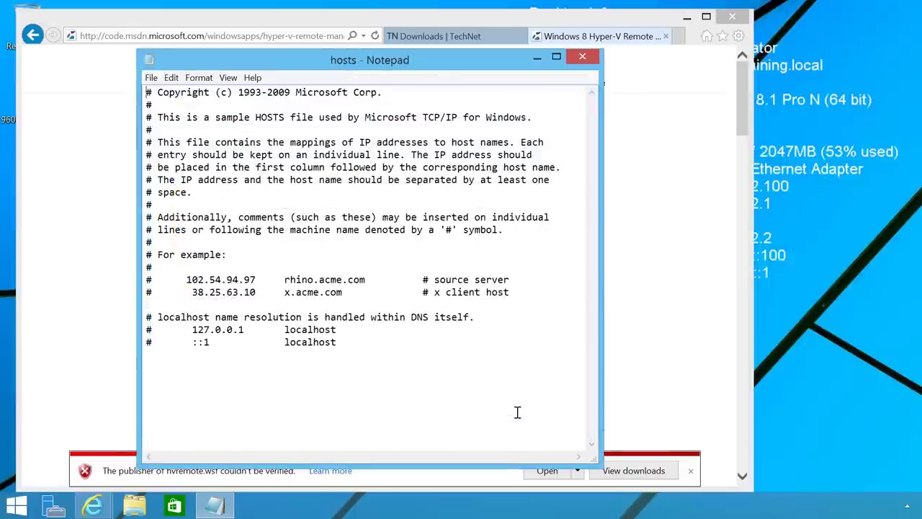
Add the line '192.168.0.55 HV2012R2Core' to the hosts file and save it when closing Notepad.
click(414, 381)
text(192.168.0.55 HV2012R2Core)
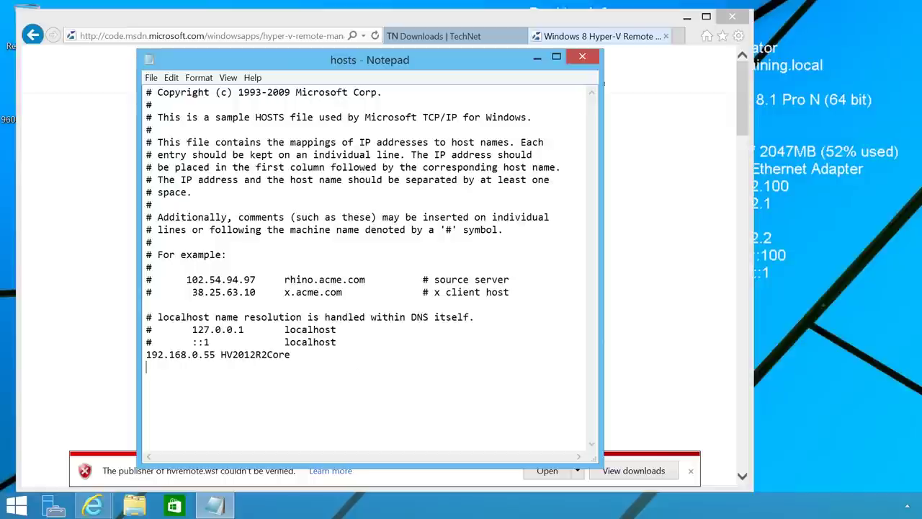
click(583, 60)
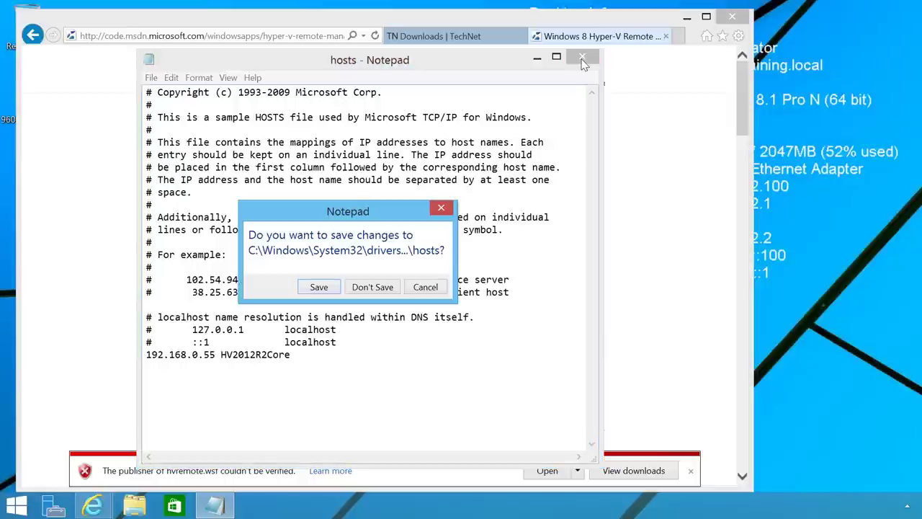
click(340, 289)
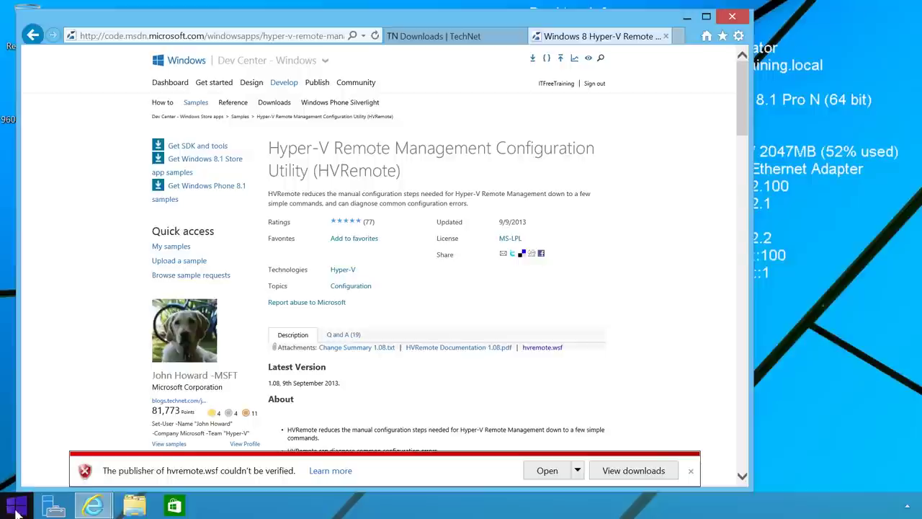
Find Remote Desktop Connection through search and connect to HV2012R2Core.
right_click(20, 507)
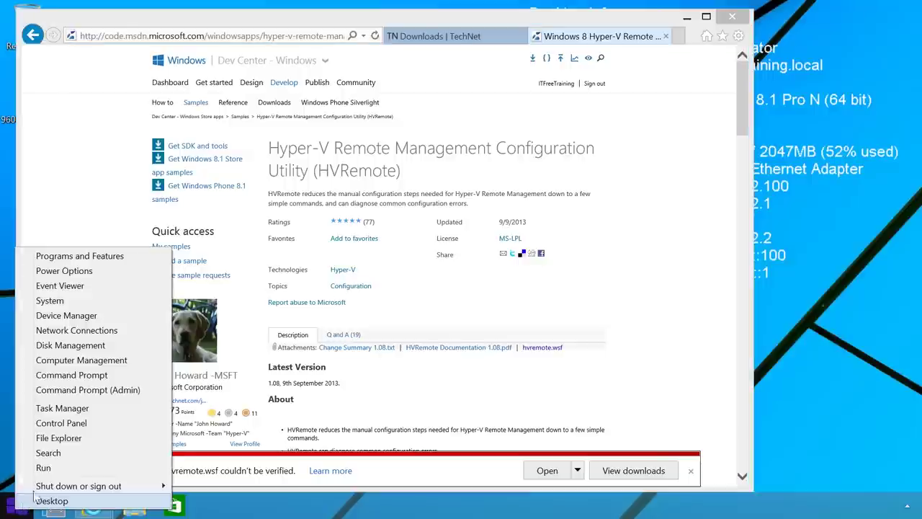
click(115, 457)
text(remote)
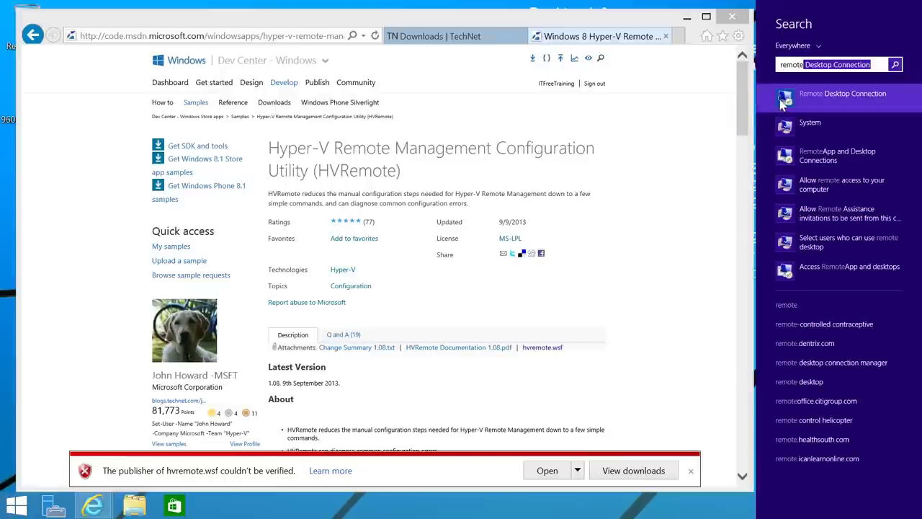
click(889, 105)
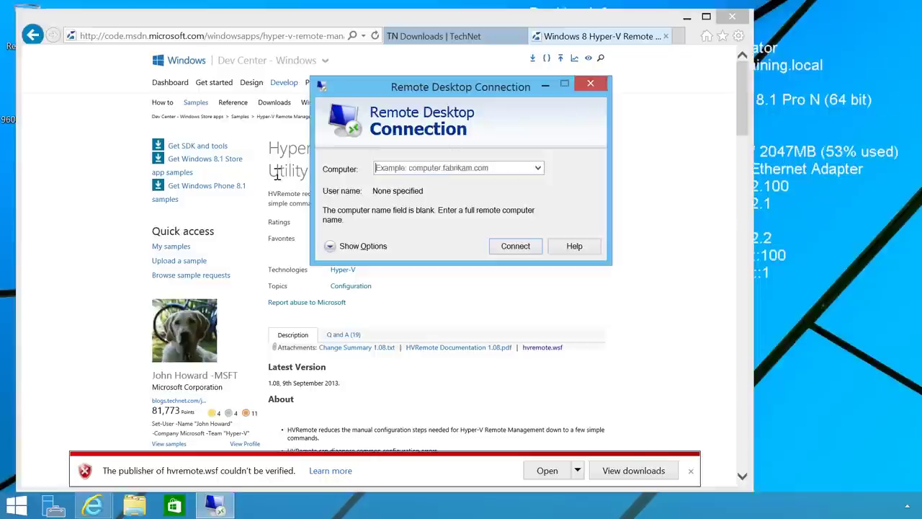
text(HV2012R2Core)
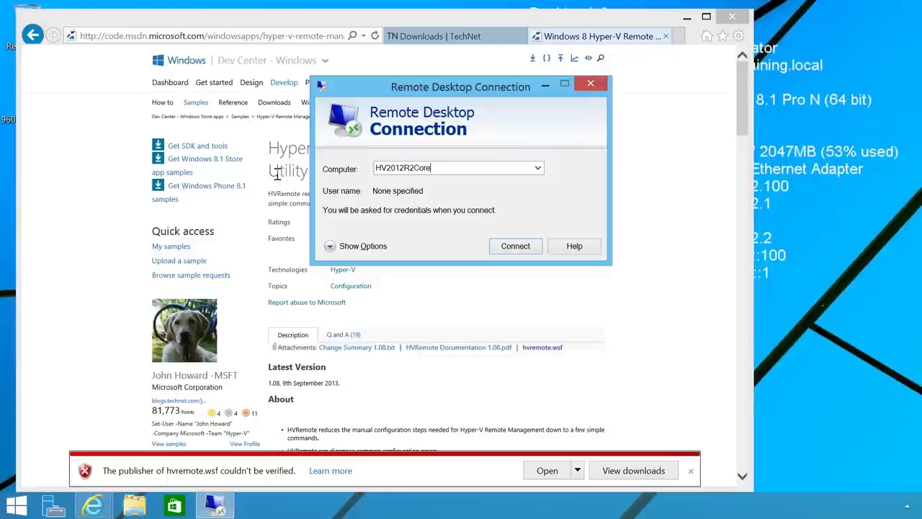
click(533, 248)
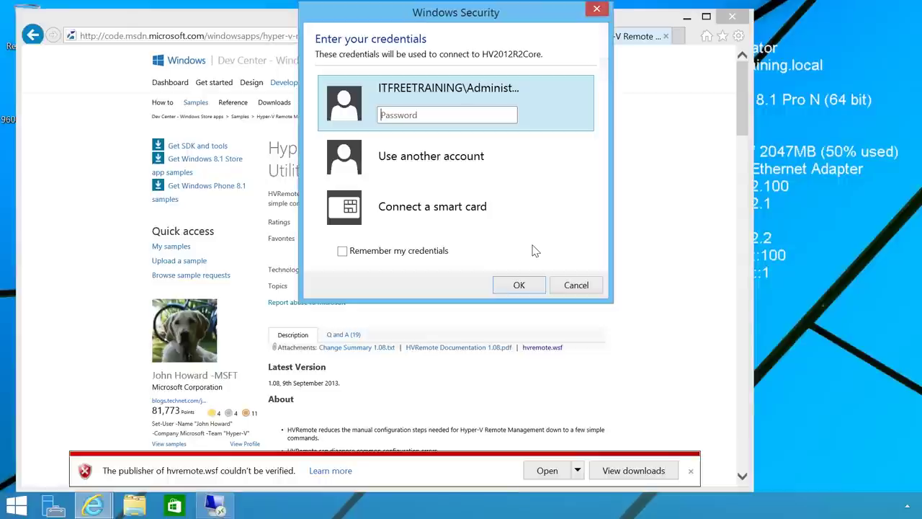
Sign in as administrator with the account password and accept the untrusted certificate.
click(461, 169)
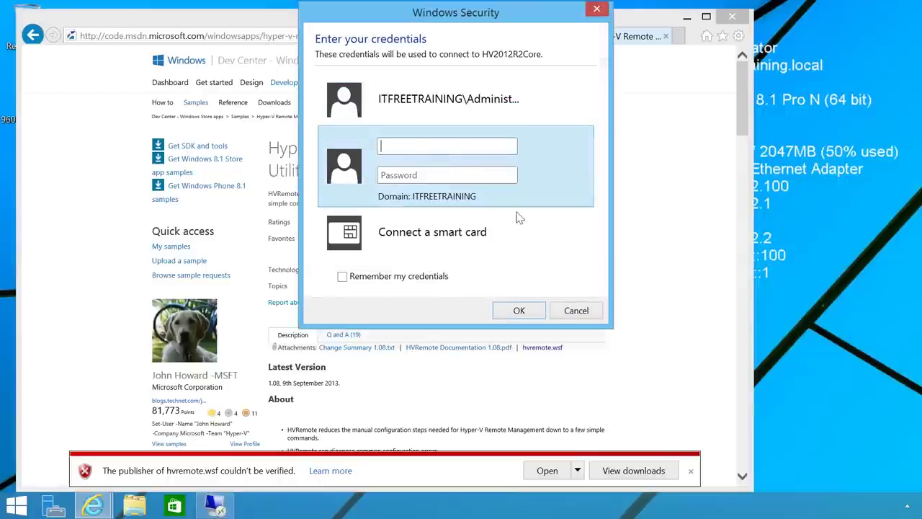
text(administrator)
key(Tab)
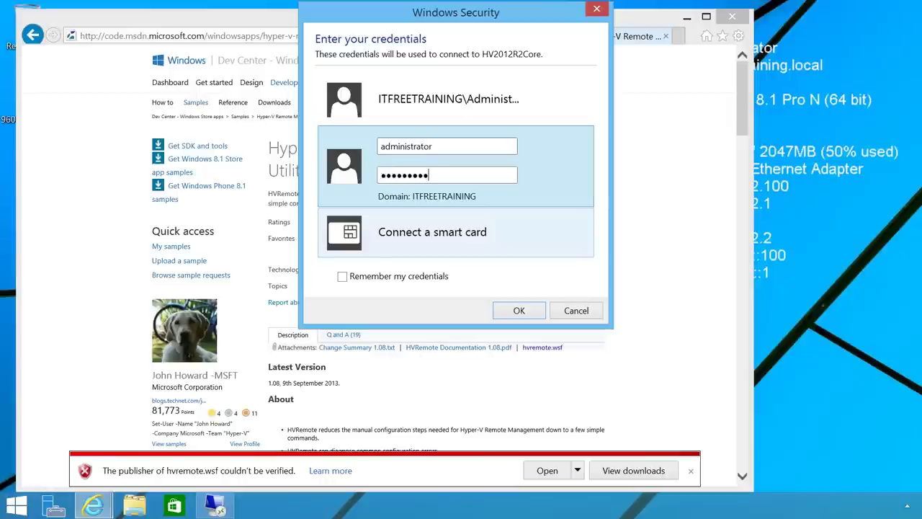
click(537, 315)
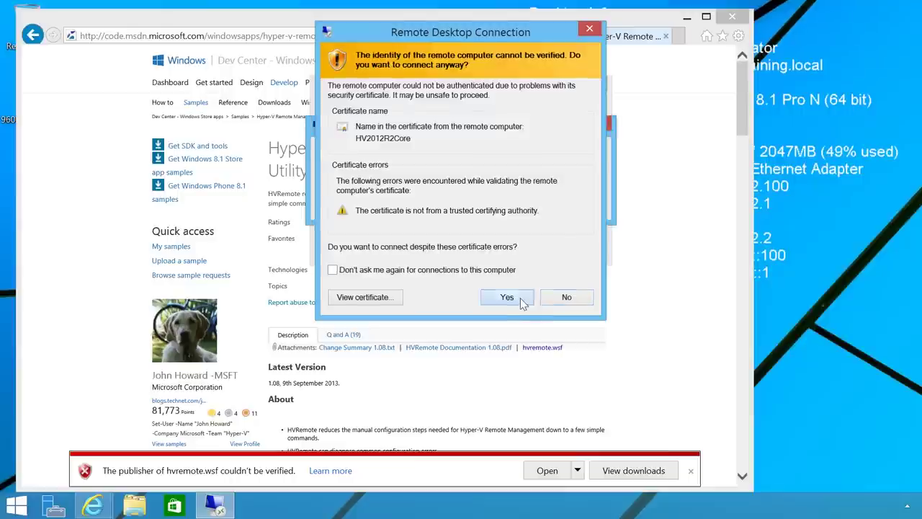
click(522, 300)
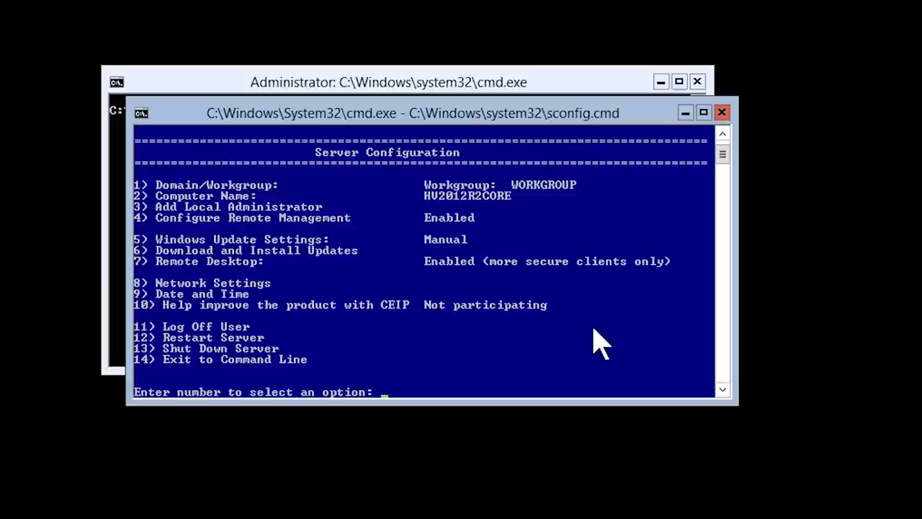
In the remote command prompt, switch to D: and run 'cscript hvremote.wsf /add:administrator'.
click(520, 92)
text(d:)
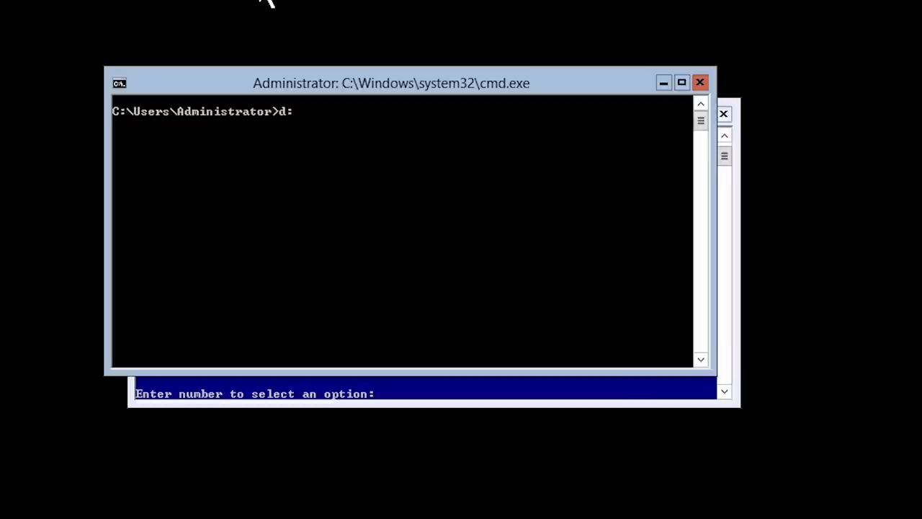
key(Return)
text(cscript)
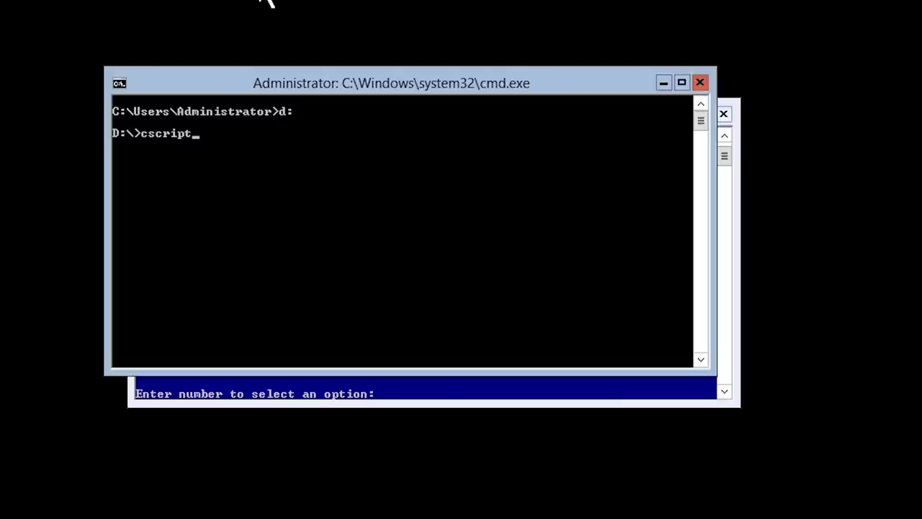
text( hvremote.wsf)
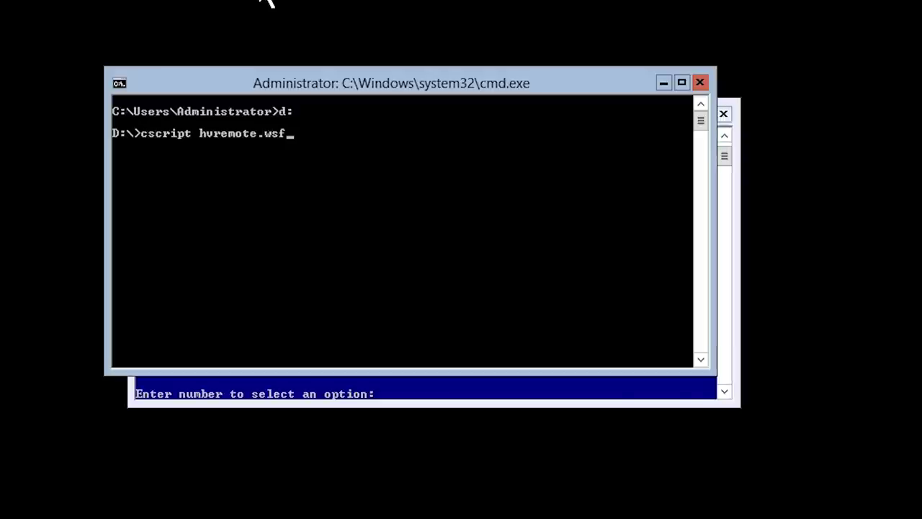
text(/add:administrator)
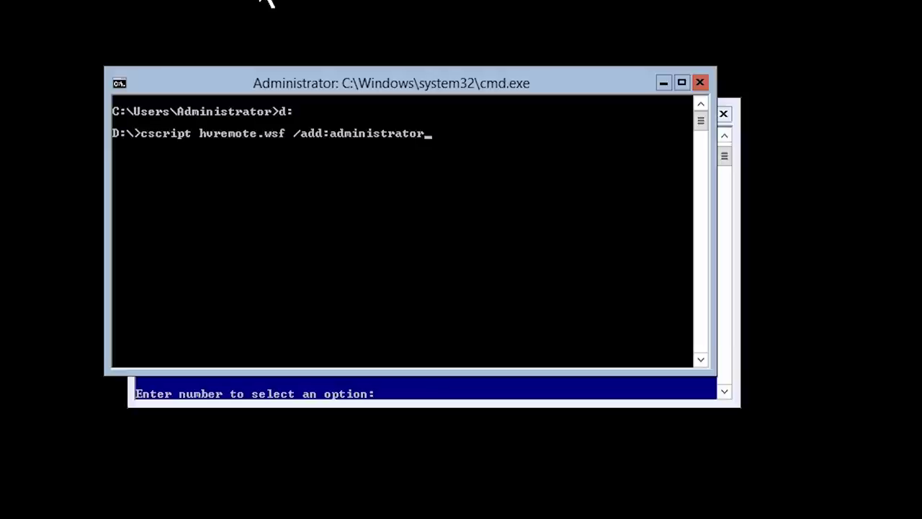
key(Return)
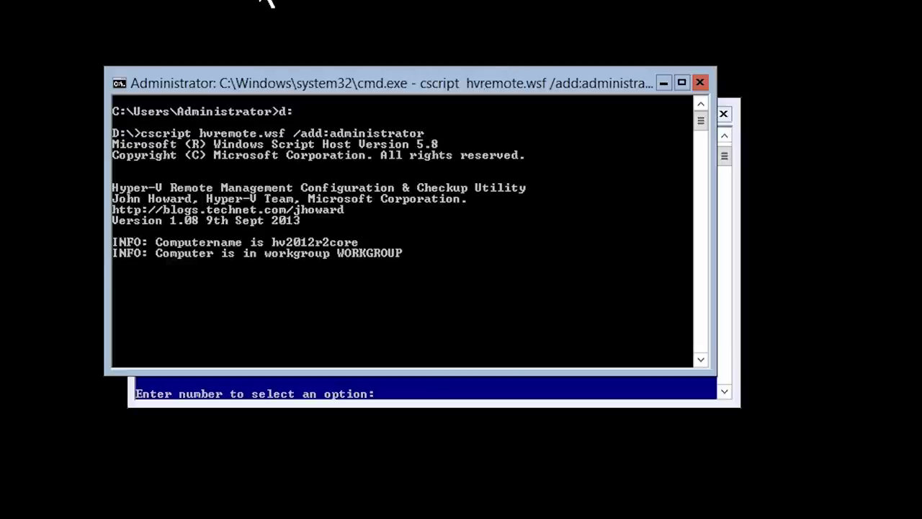
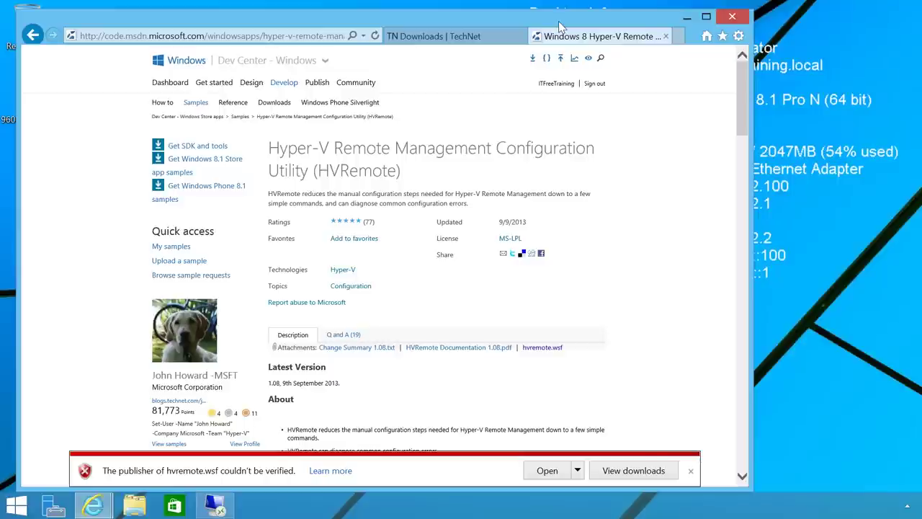
Open an administrator Command Prompt and switch to drive D.
right_click(18, 507)
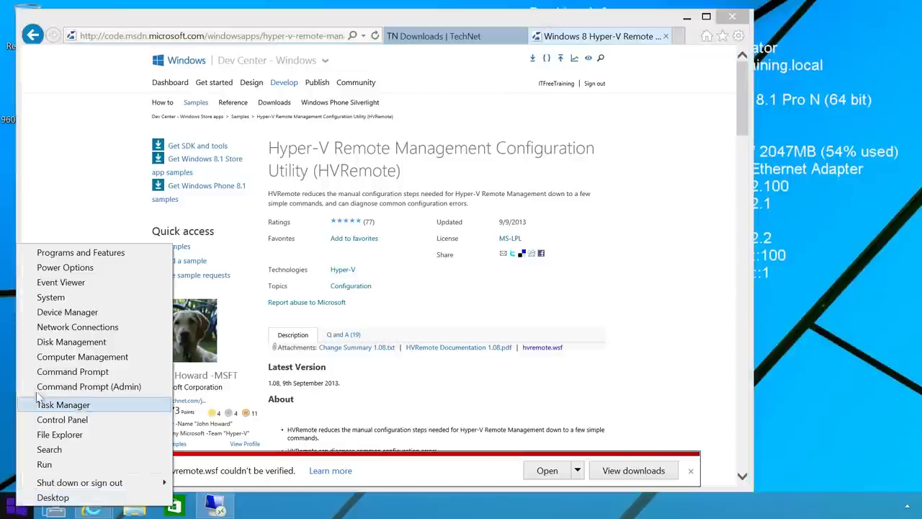
click(143, 384)
text(d:)
key(Return)
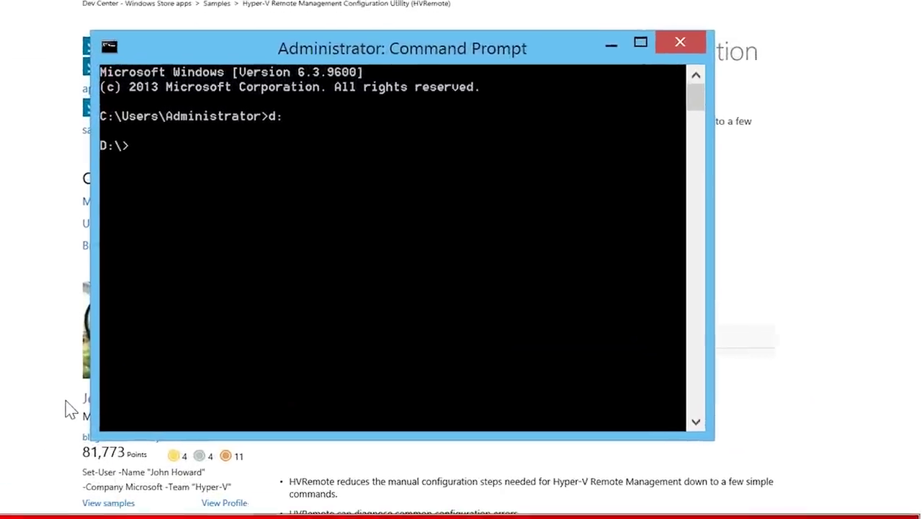
Run cmdkey /add:HV2012R2Core /User:Administrator /pass and enter the Administrator password.
text(cmdkey)
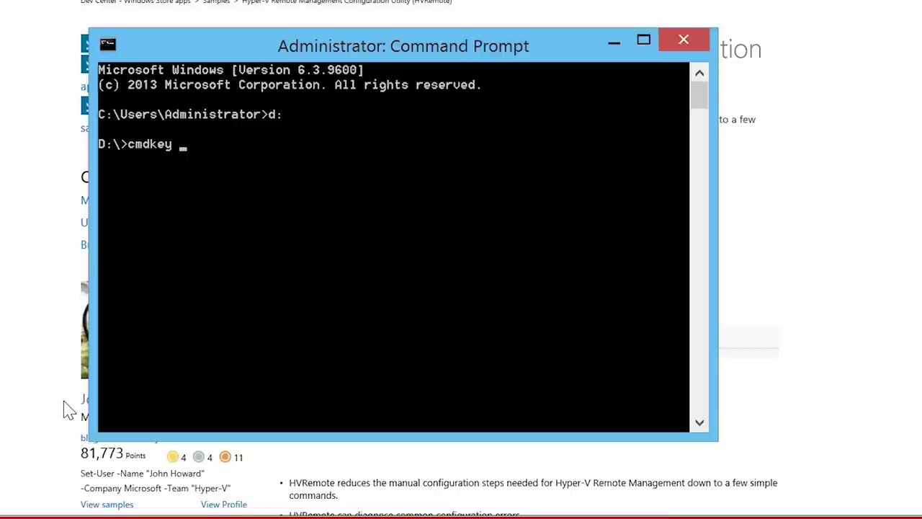
text(/add:HV2012R2Core)
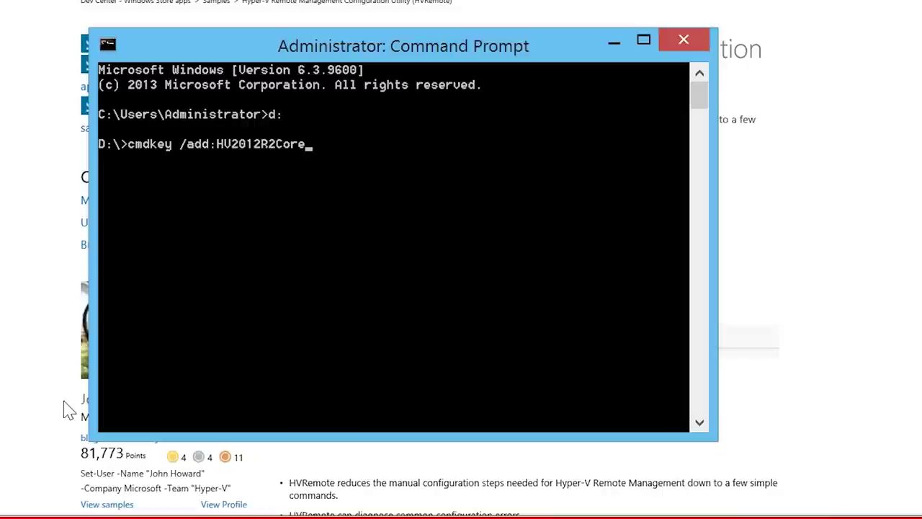
text(/User:Admini)
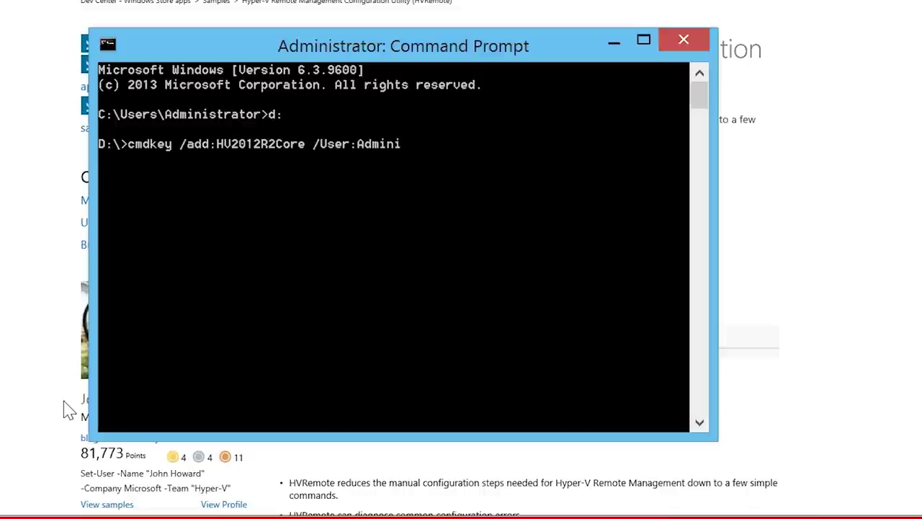
text(strator)
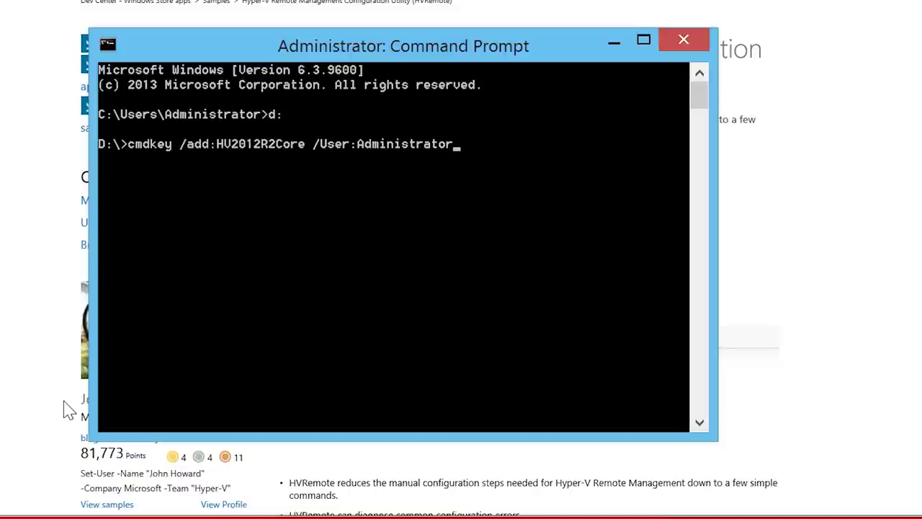
text(/pass)
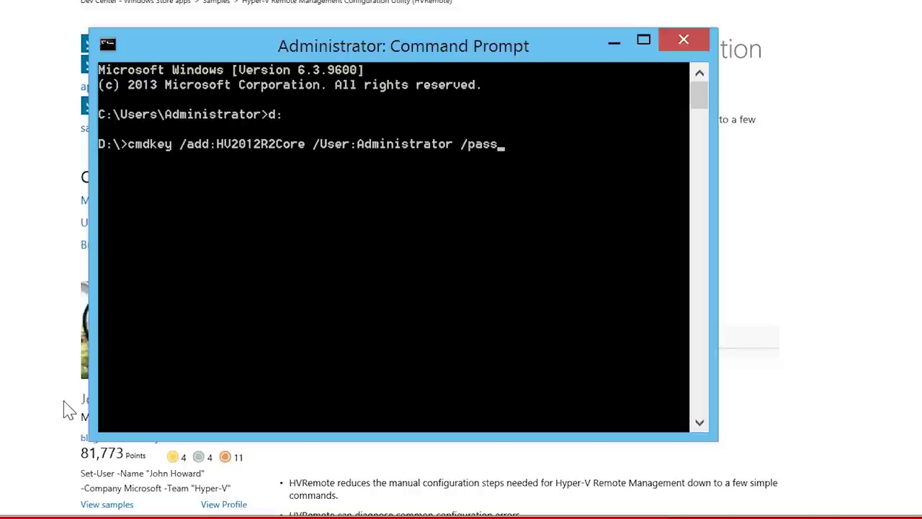
key(Return)
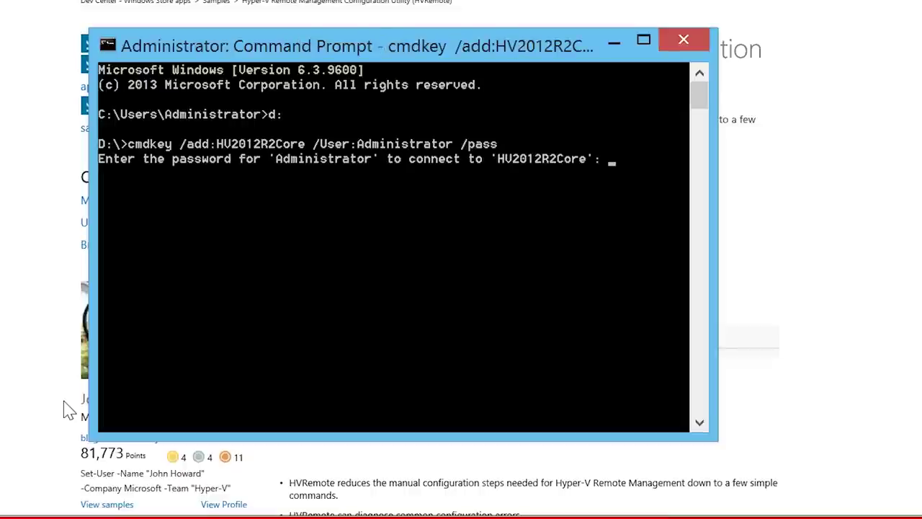
key(Return)
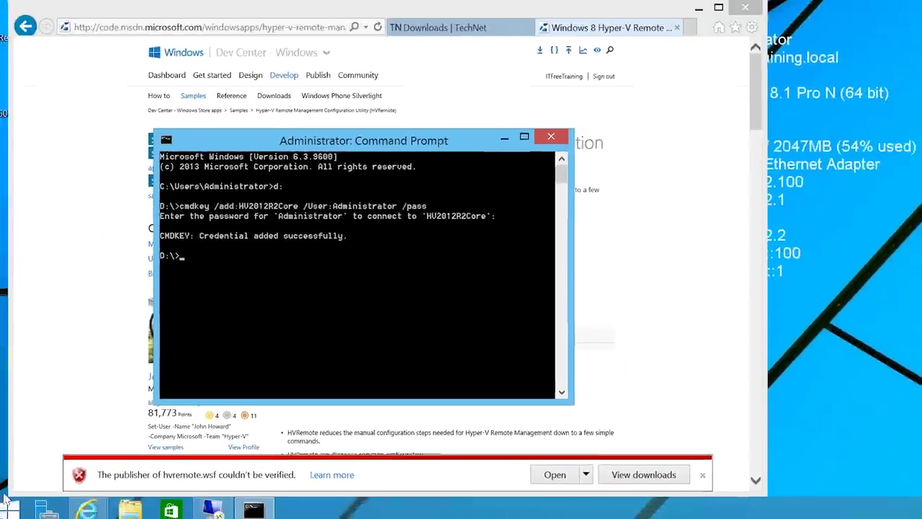
Search for 'hyper' and launch Hyper-V Manager.
right_click(15, 505)
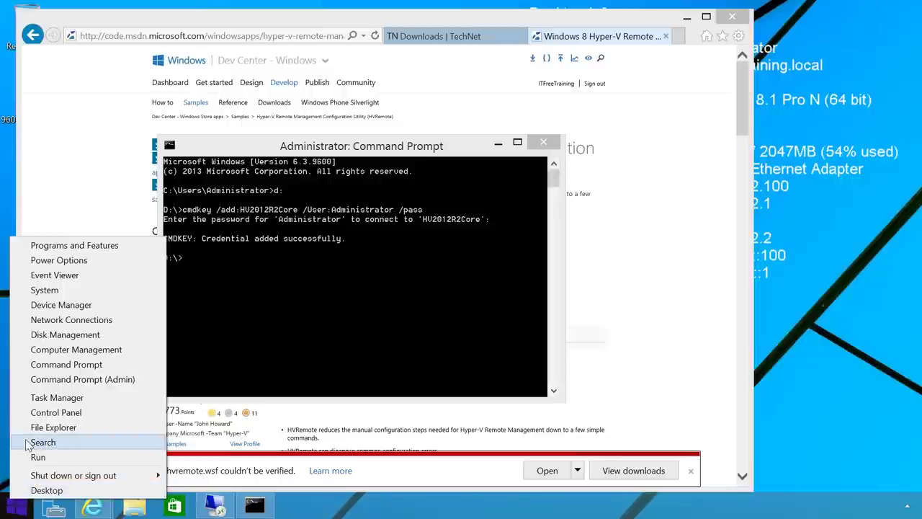
click(78, 448)
text(hyper-V Manager)
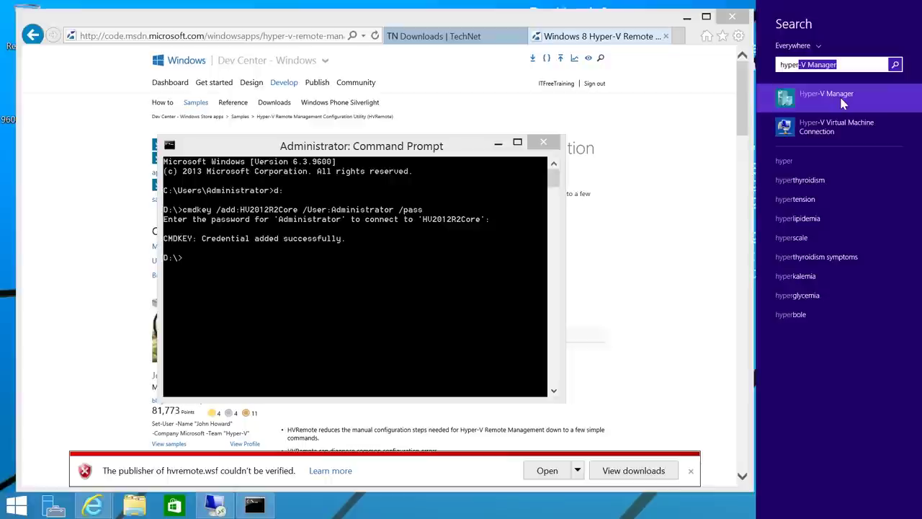
click(841, 101)
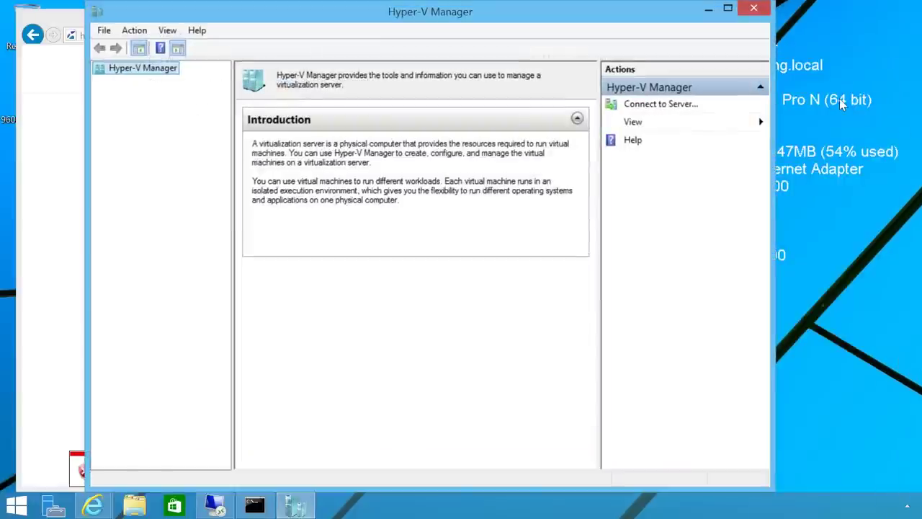
Connect Hyper-V Manager to another computer named HV2012R2Core.
right_click(116, 71)
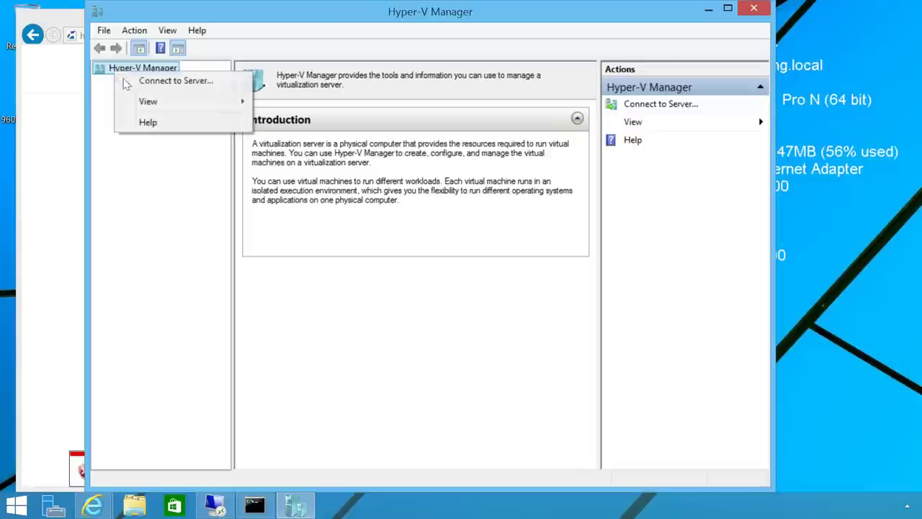
click(230, 88)
text(HV2012R2Core)
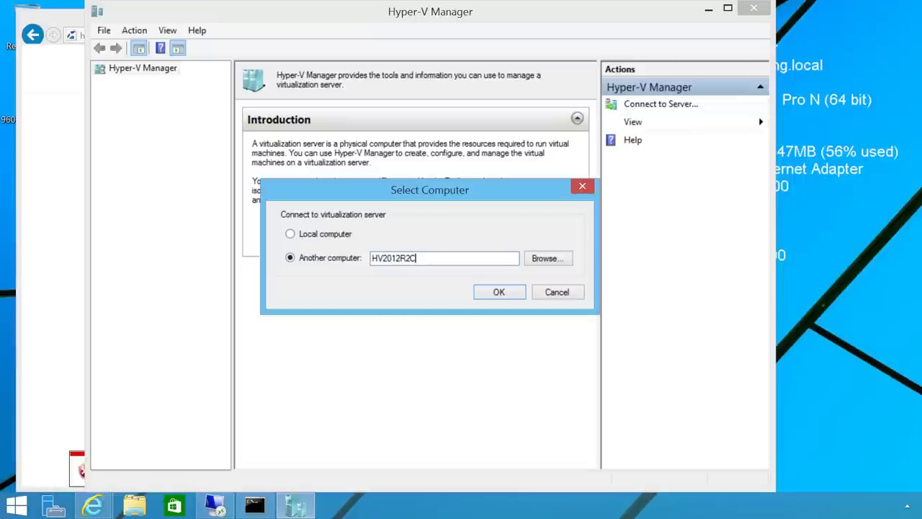
click(500, 292)
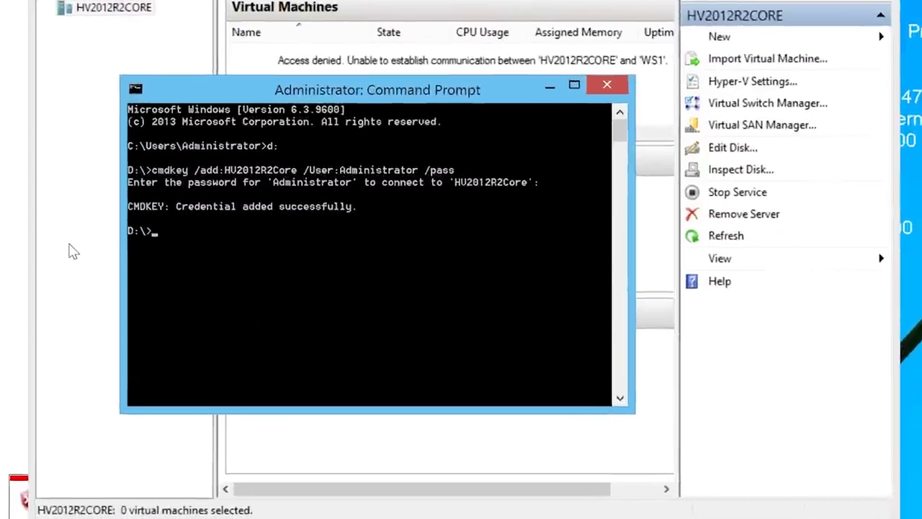
On drive E, run 'cscript hvremote.wsf /anondcom:grant' to grant anonymous DCOM access.
text(e:)
key(Return)
text(cscript hvremote.wsf)
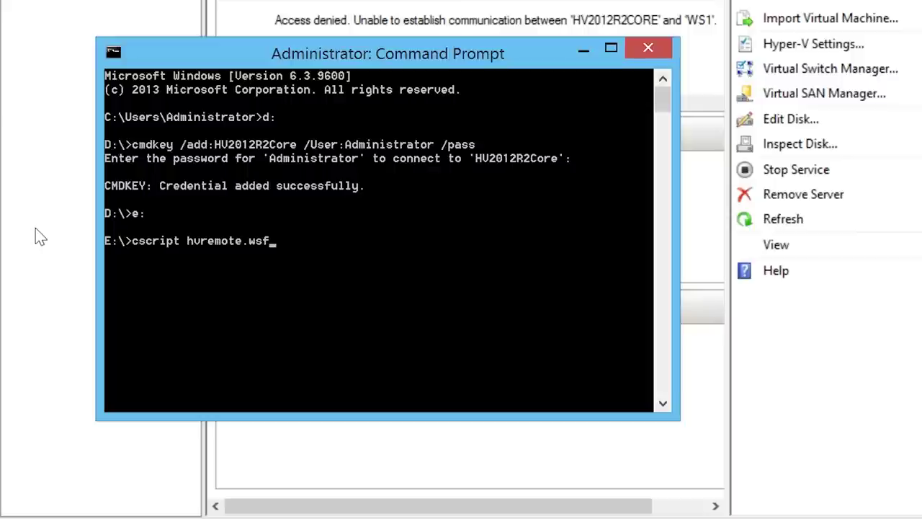
text( /anondcom:grant)
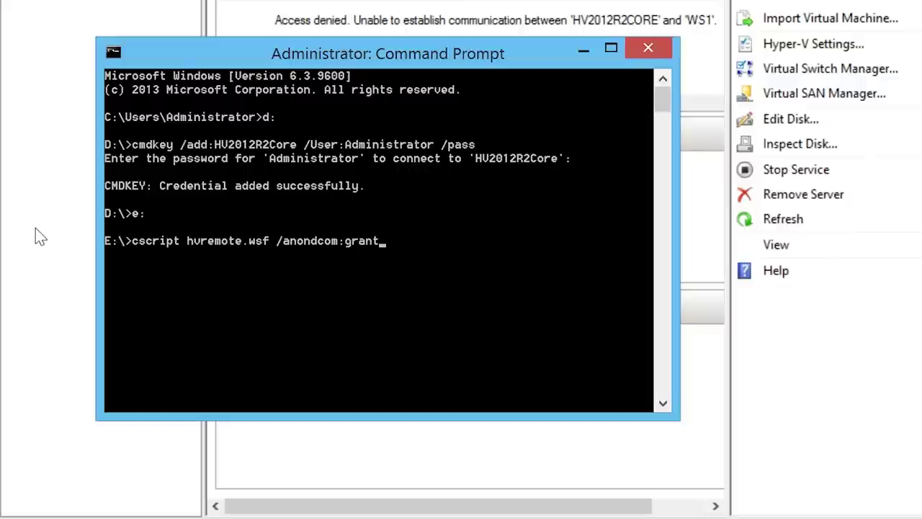
key(Return)
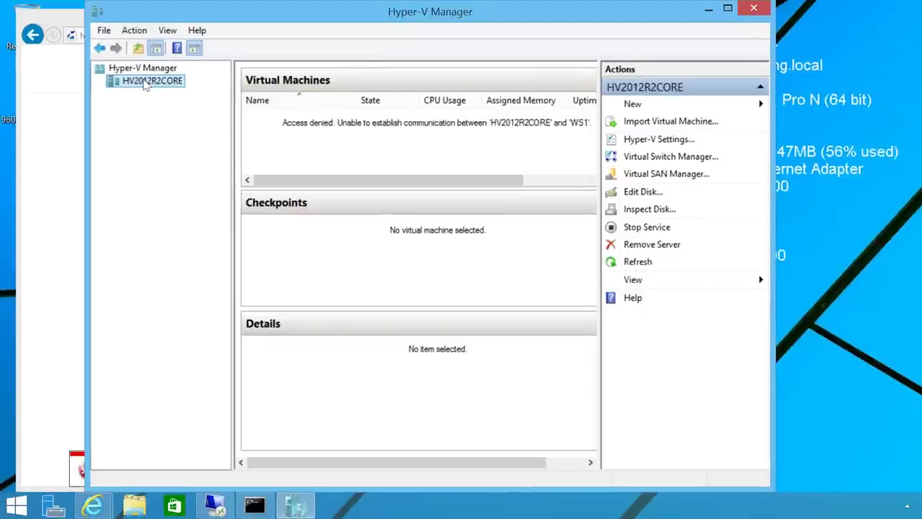
Refresh HV2012R2CORE to clear the access-denied error, then choose New > Virtual Machine.
right_click(139, 71)
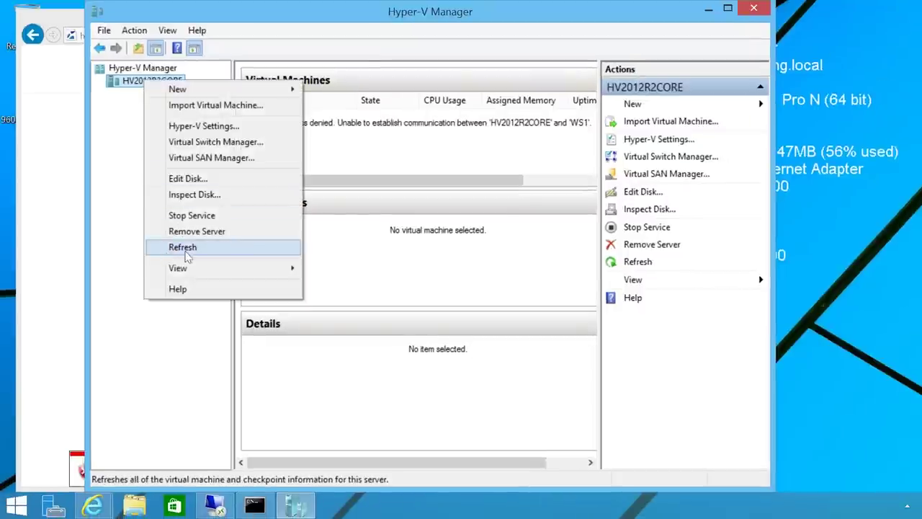
click(234, 252)
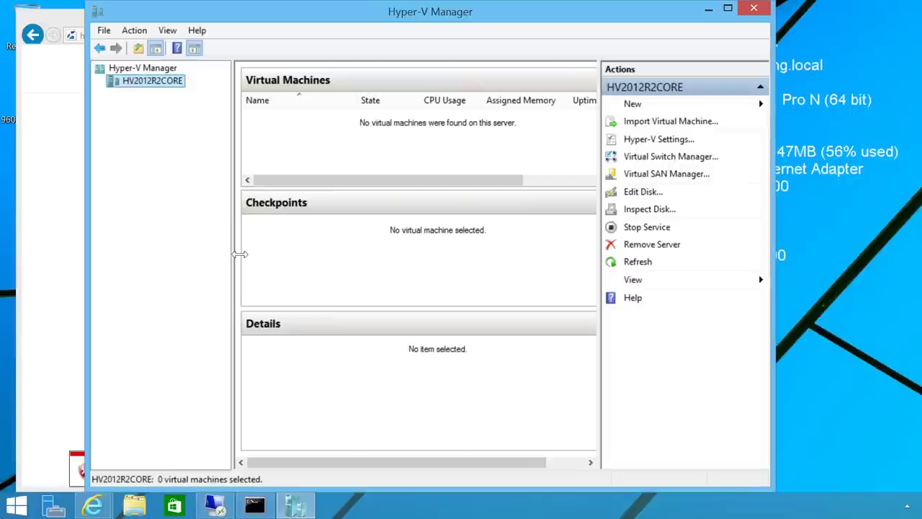
right_click(148, 84)
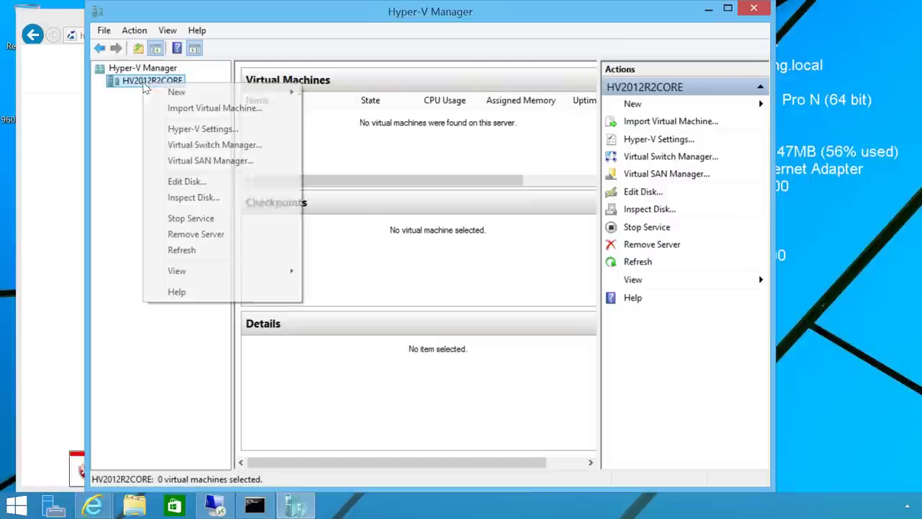
mouse_move(196, 95)
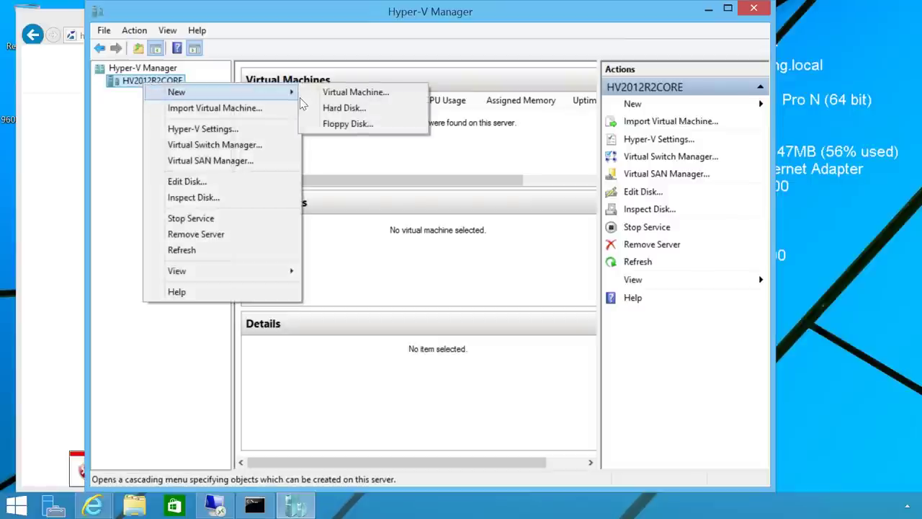
click(426, 97)
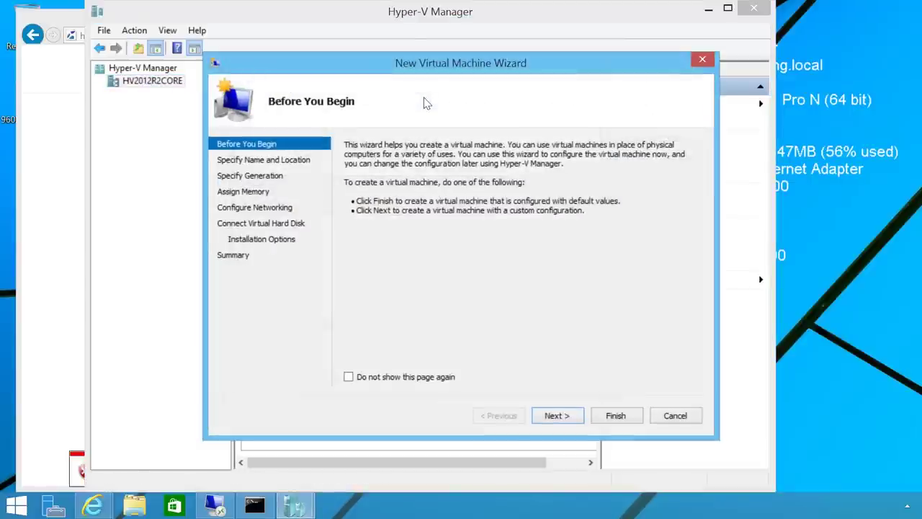